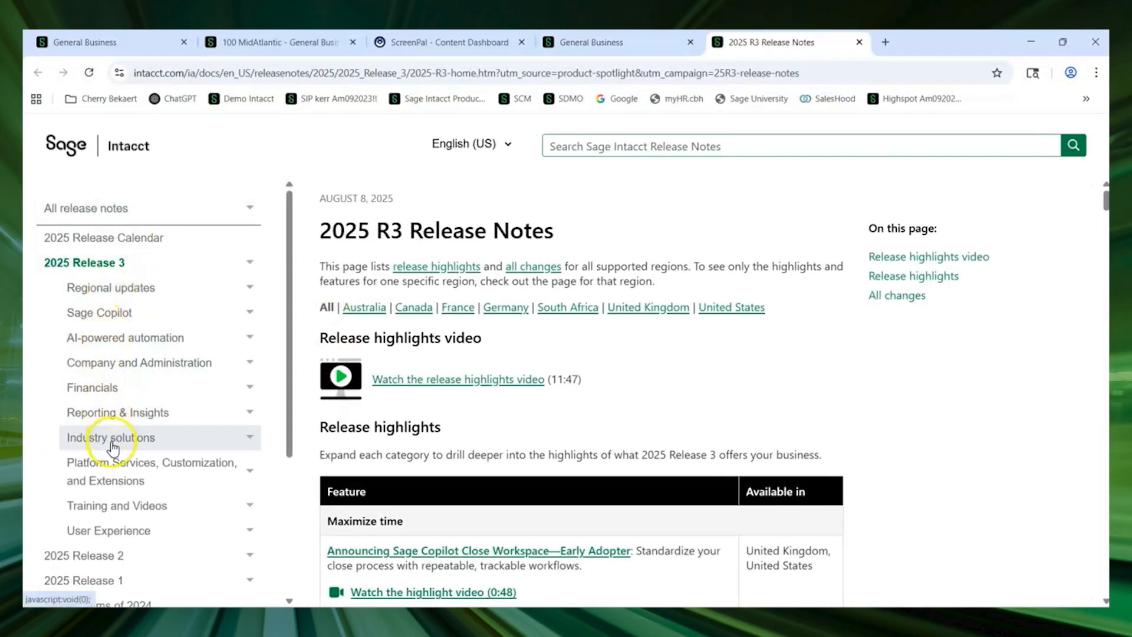
# Open the "Record customer refunds—General availability" note in the 2025 Release 3 Accounts Receivable financials section
pyautogui.click(116, 393)
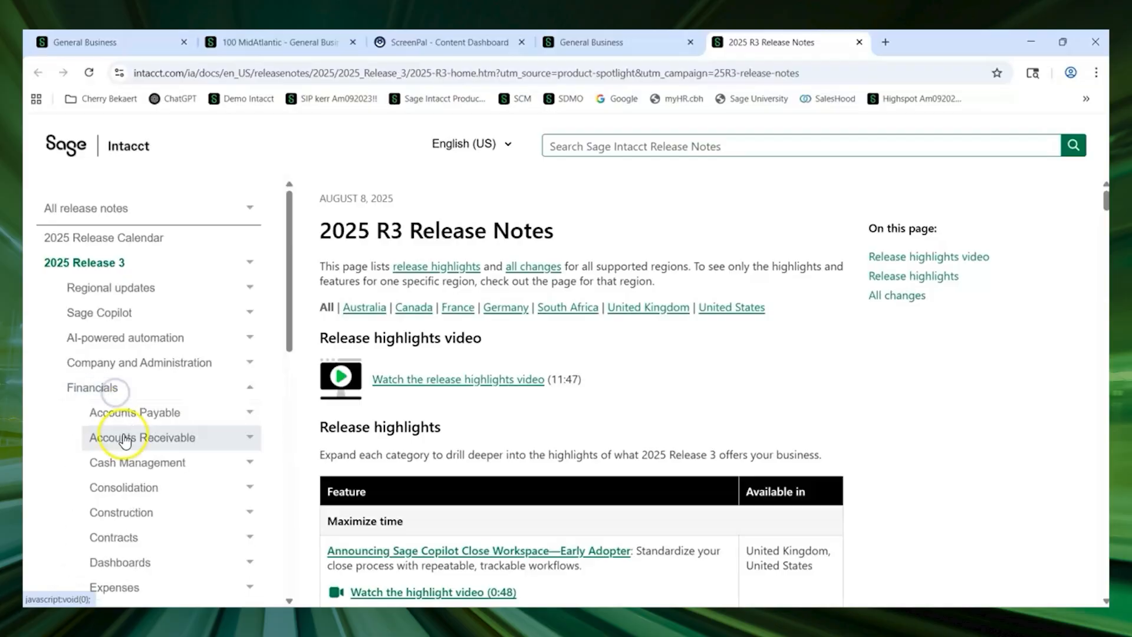
pyautogui.click(172, 437)
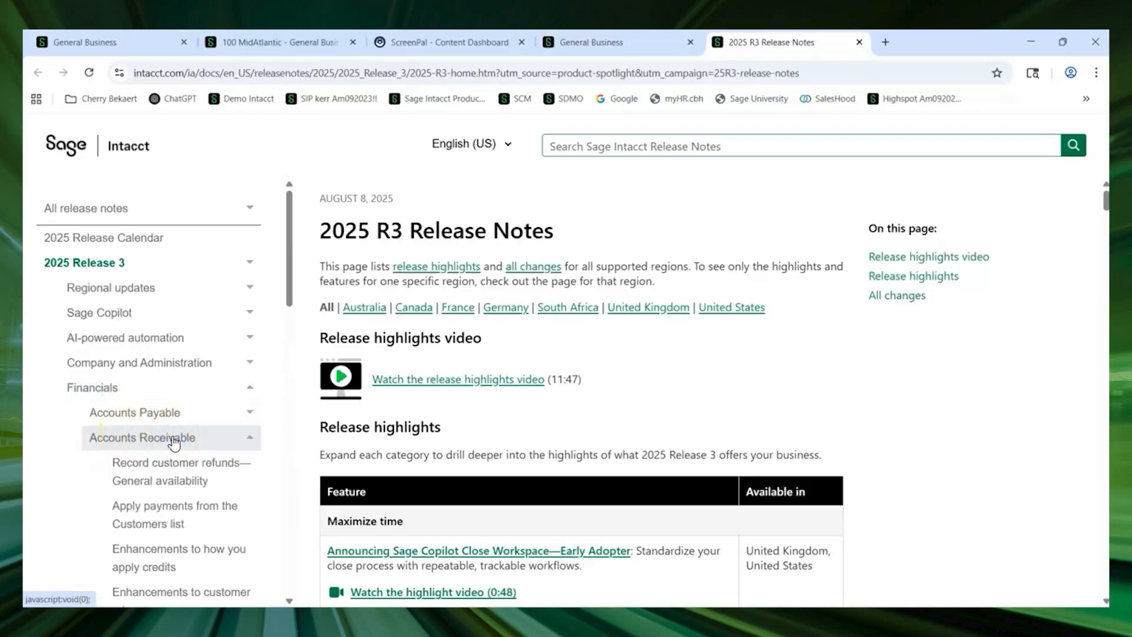
pyautogui.click(162, 482)
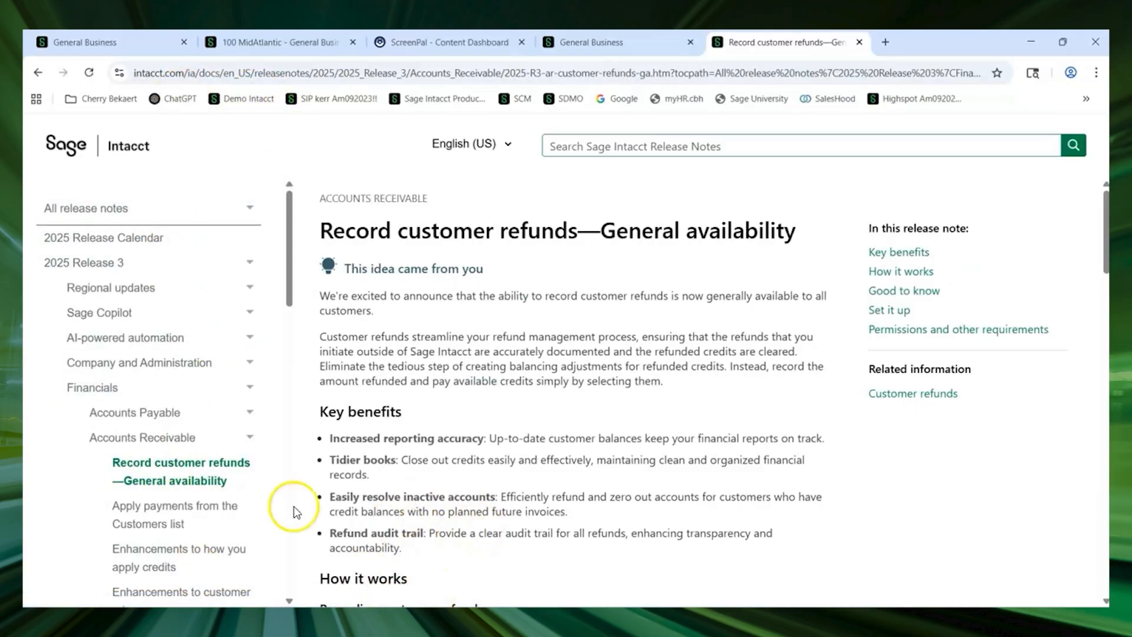
# Switch to Sage Intacct in the 100 MidAtlantic entity and start a new Accounts Receivable customer refund
pyautogui.click(257, 42)
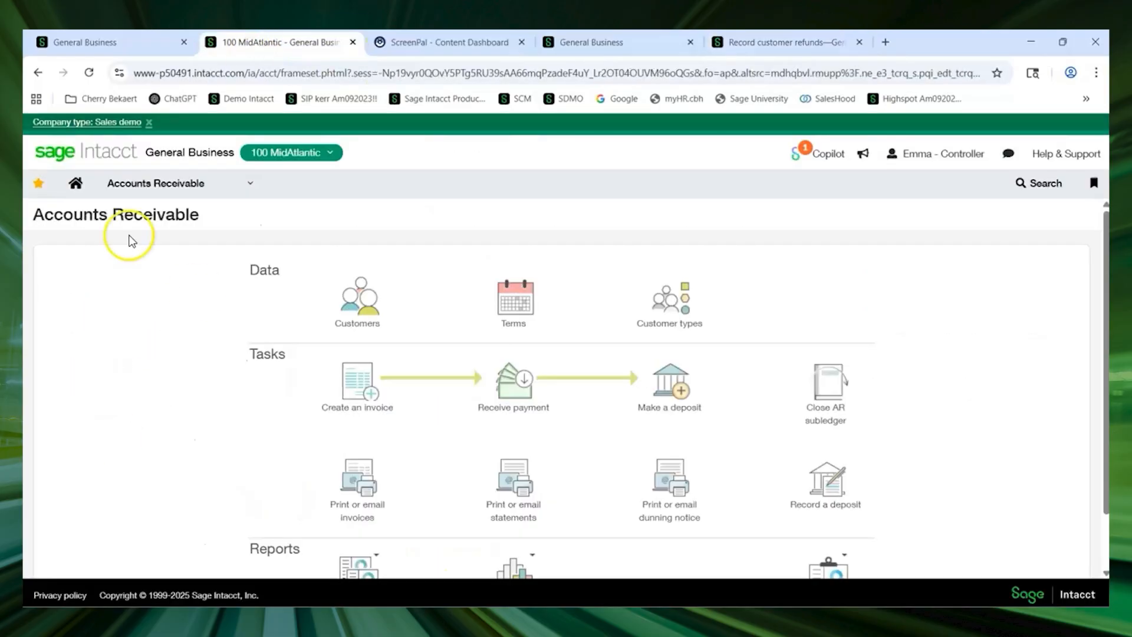
pyautogui.click(330, 152)
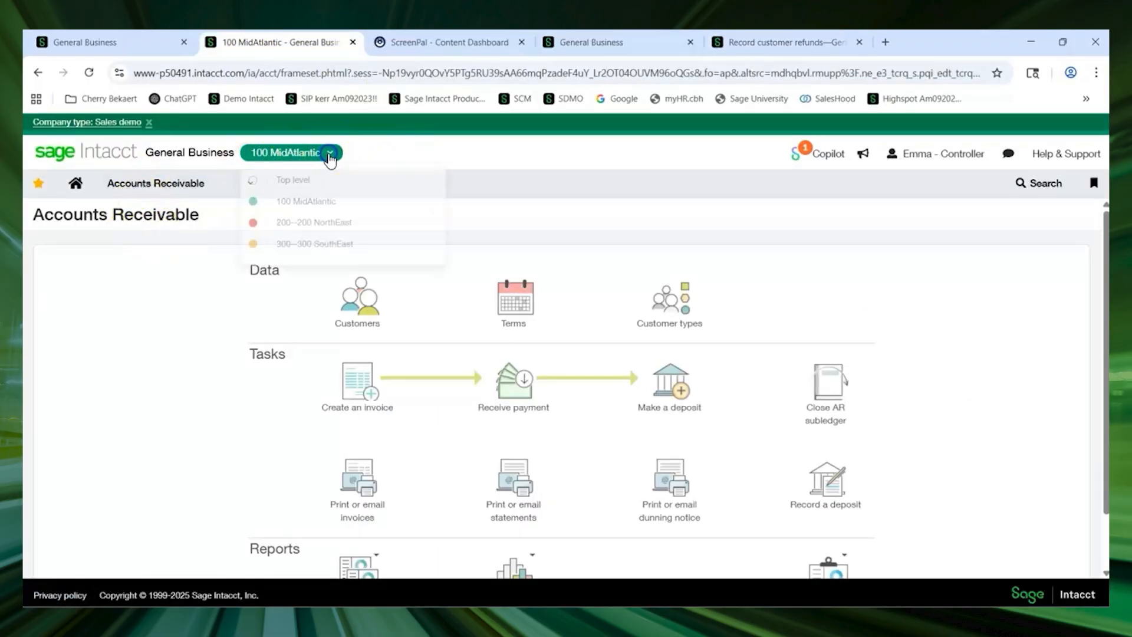
pyautogui.click(132, 372)
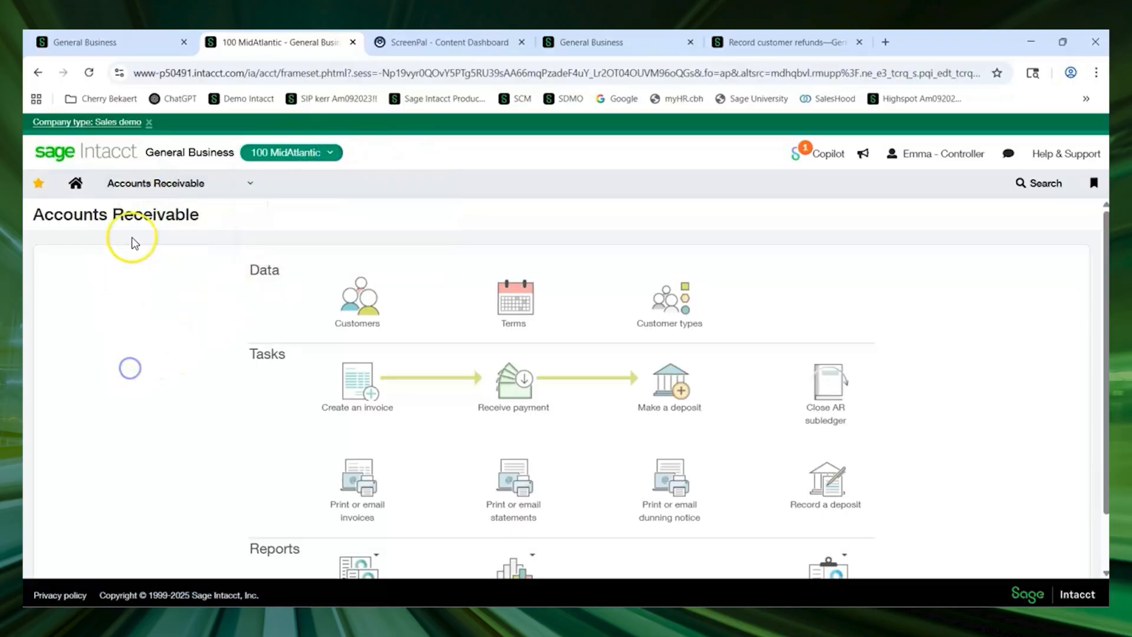
pyautogui.click(178, 184)
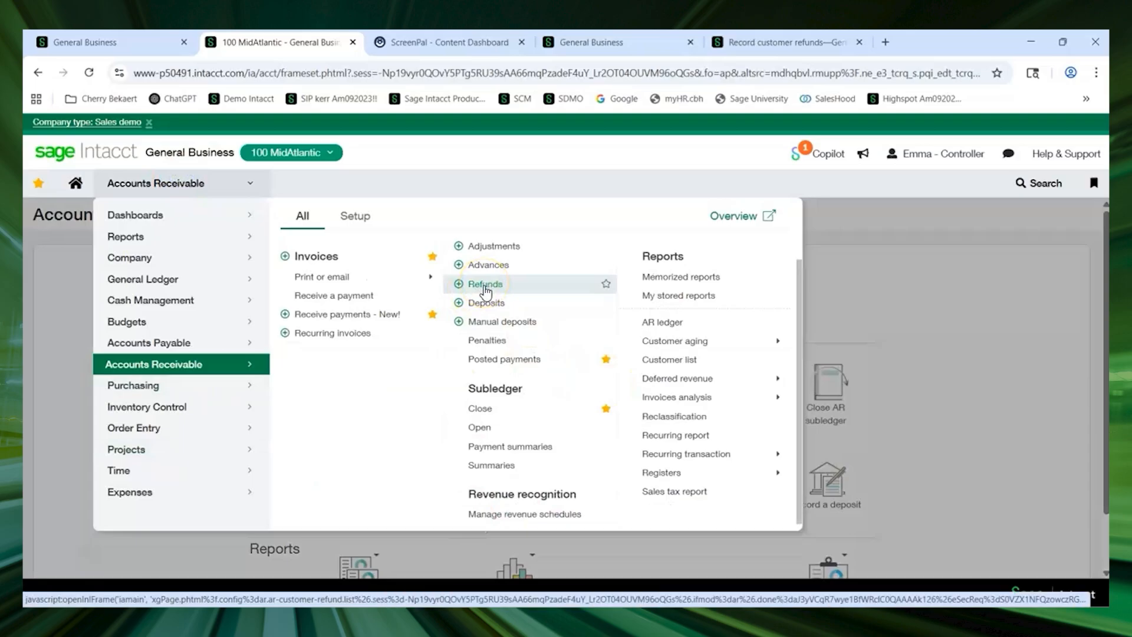
pyautogui.click(484, 285)
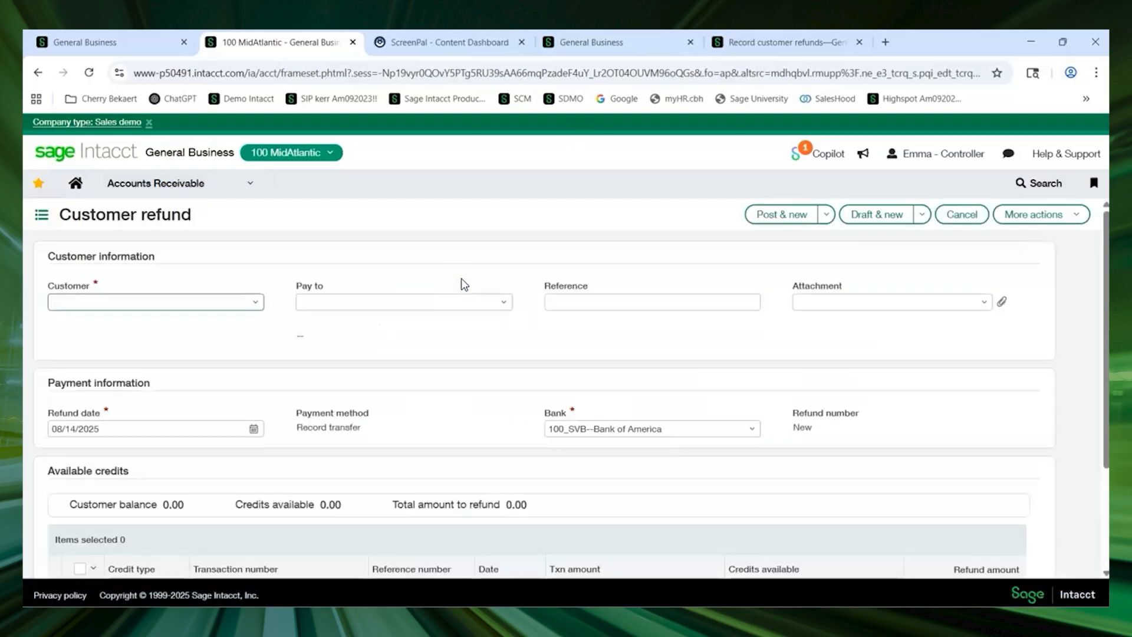
# Choose the third listed customer for the refund and check that customer's available credits
pyautogui.click(256, 301)
pyautogui.click(146, 393)
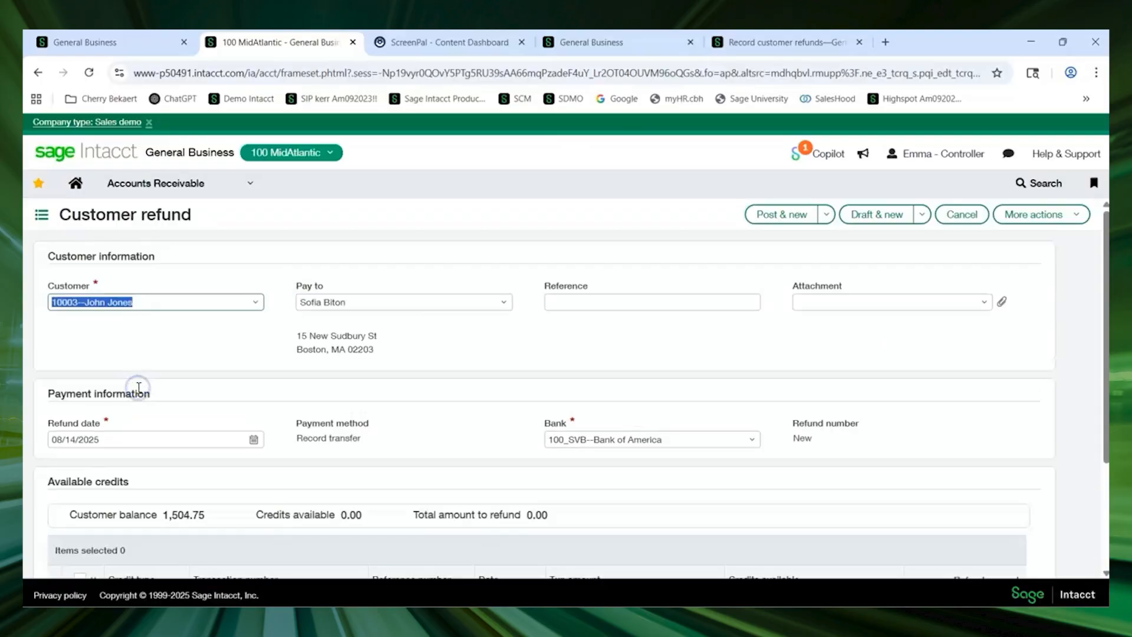
pyautogui.scroll(-2, 678, 427)
pyautogui.scroll(-1, 687, 426)
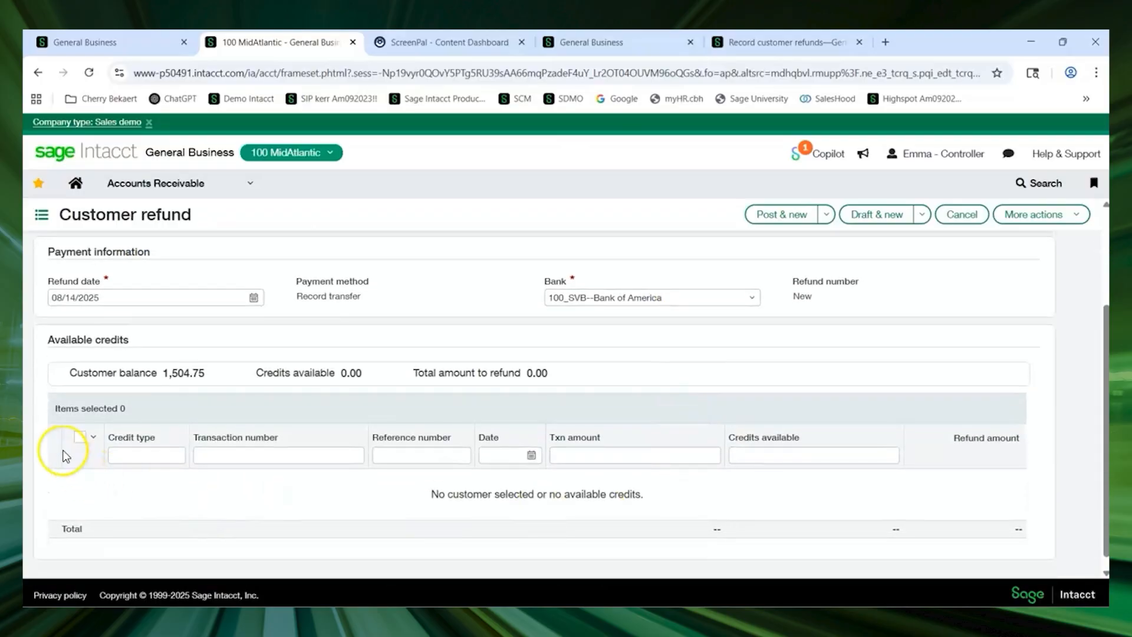
pyautogui.click(528, 372)
pyautogui.moveTo(528, 372); pyautogui.dragTo(551, 376)
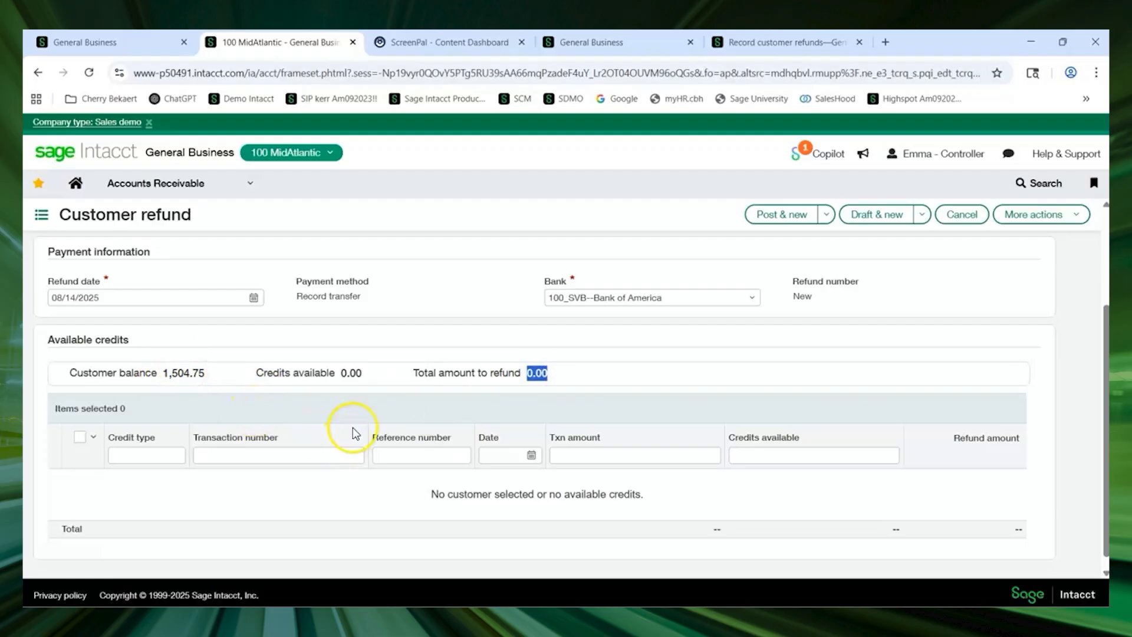
pyautogui.scroll(1, 363, 412)
pyautogui.scroll(1, 363, 417)
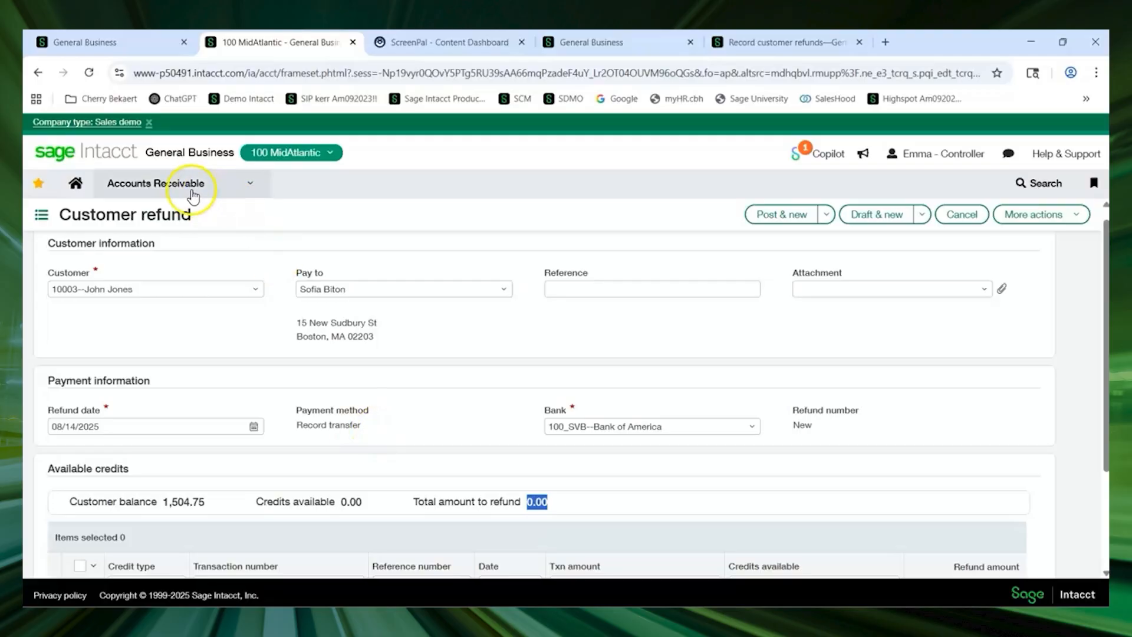
# Discard the unsaved refund and start a new customer refund for Roland Foods, LLC
pyautogui.click(168, 187)
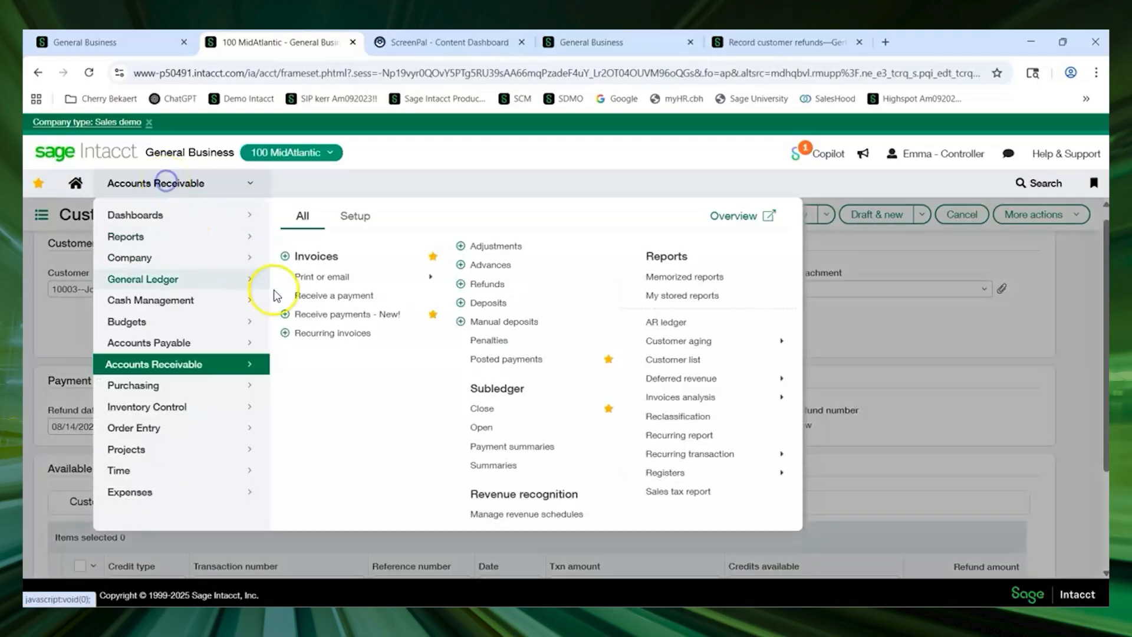
pyautogui.click(461, 287)
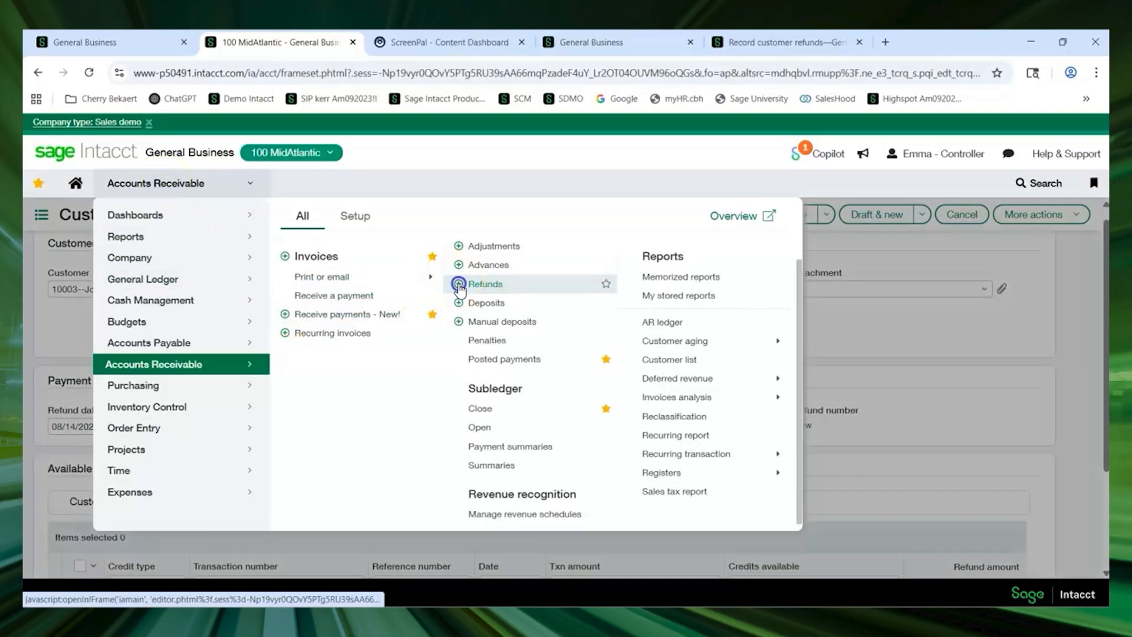
pyautogui.click(631, 163)
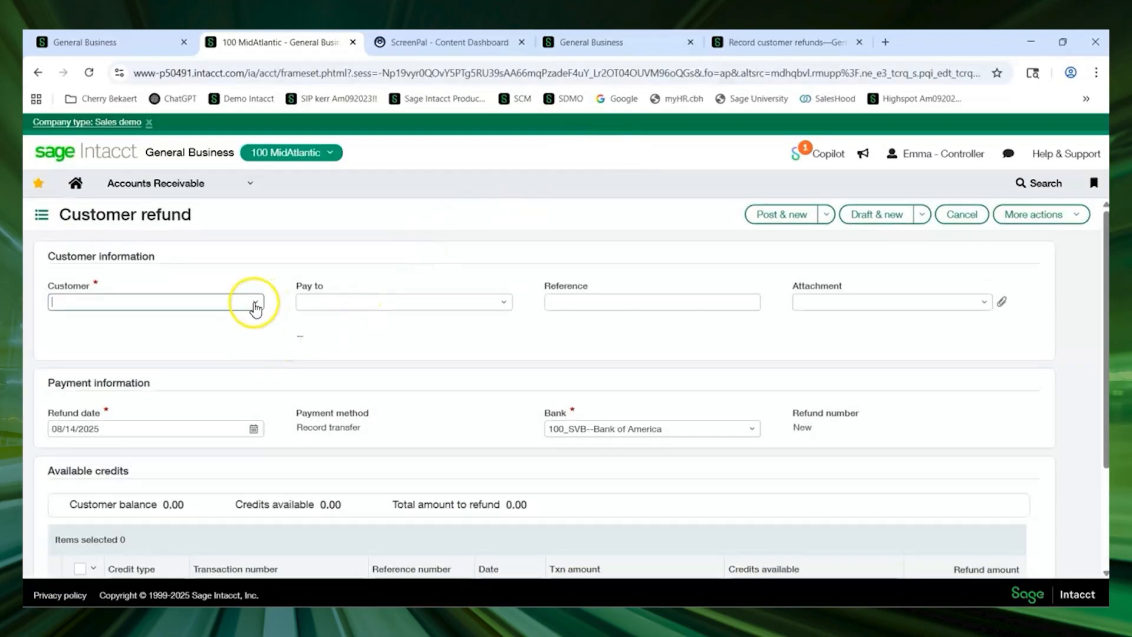
pyautogui.click(260, 304)
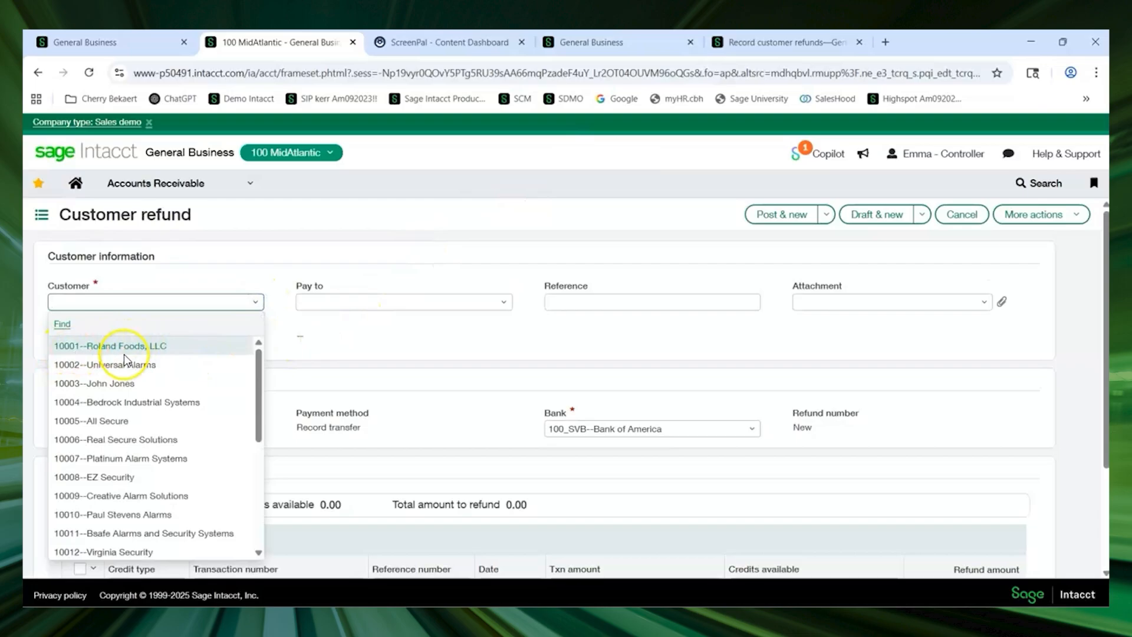
pyautogui.click(94, 347)
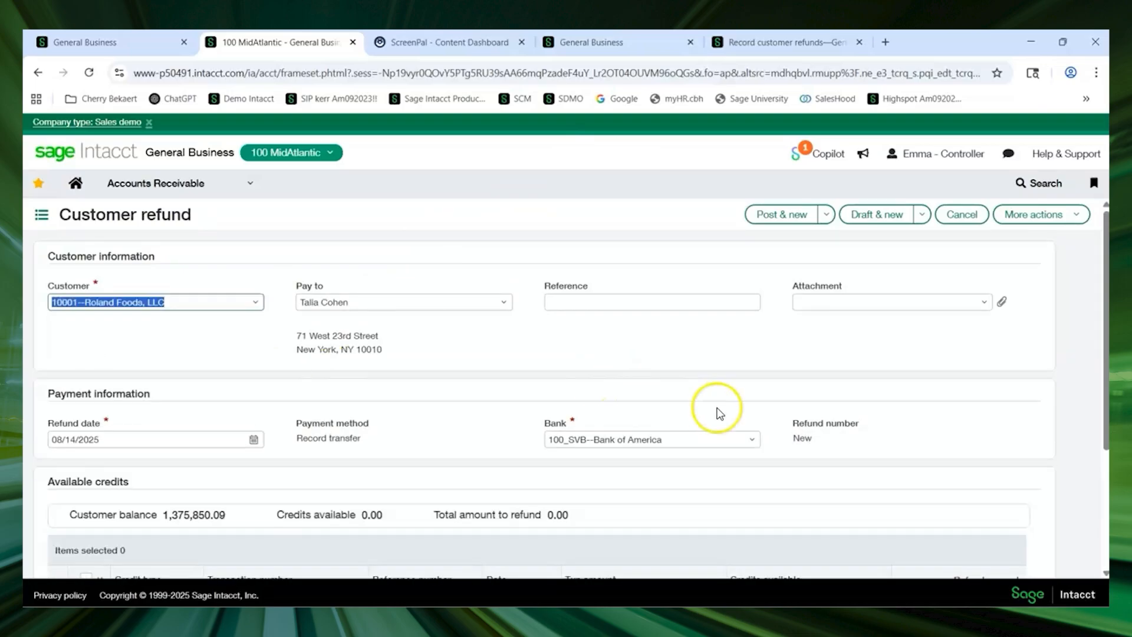
# Examine the credit types and amounts available to refund: advance, adjustment, overpayment and negative invoice
pyautogui.scroll(-3, 887, 456)
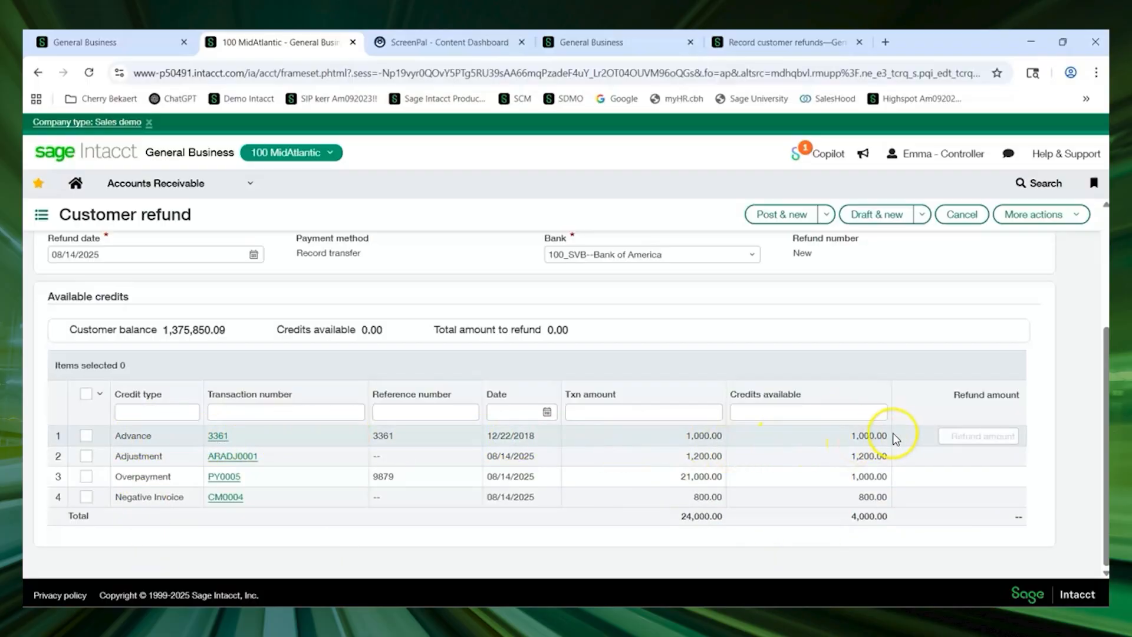
pyautogui.click(177, 457)
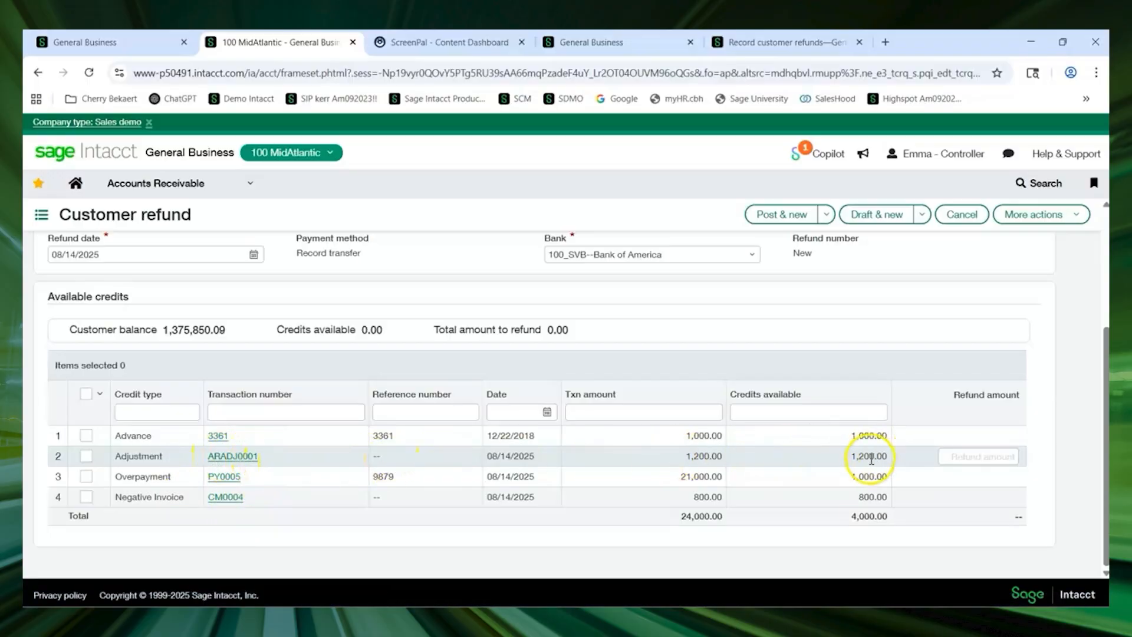
pyautogui.click(184, 482)
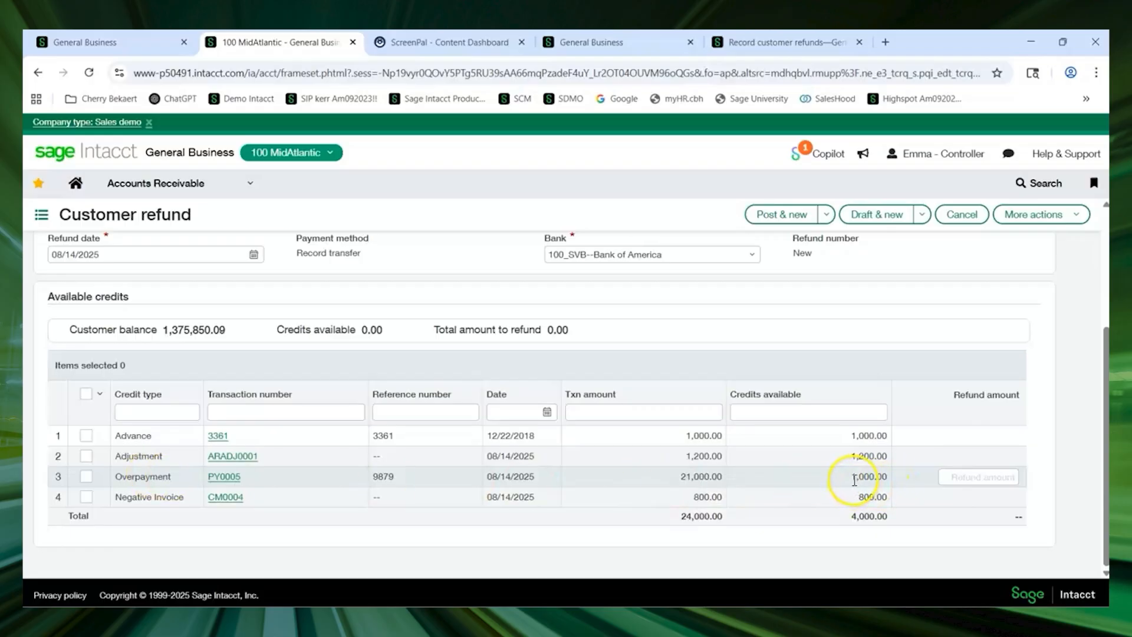
pyautogui.moveTo(851, 477); pyautogui.dragTo(884, 478)
pyautogui.click(921, 538)
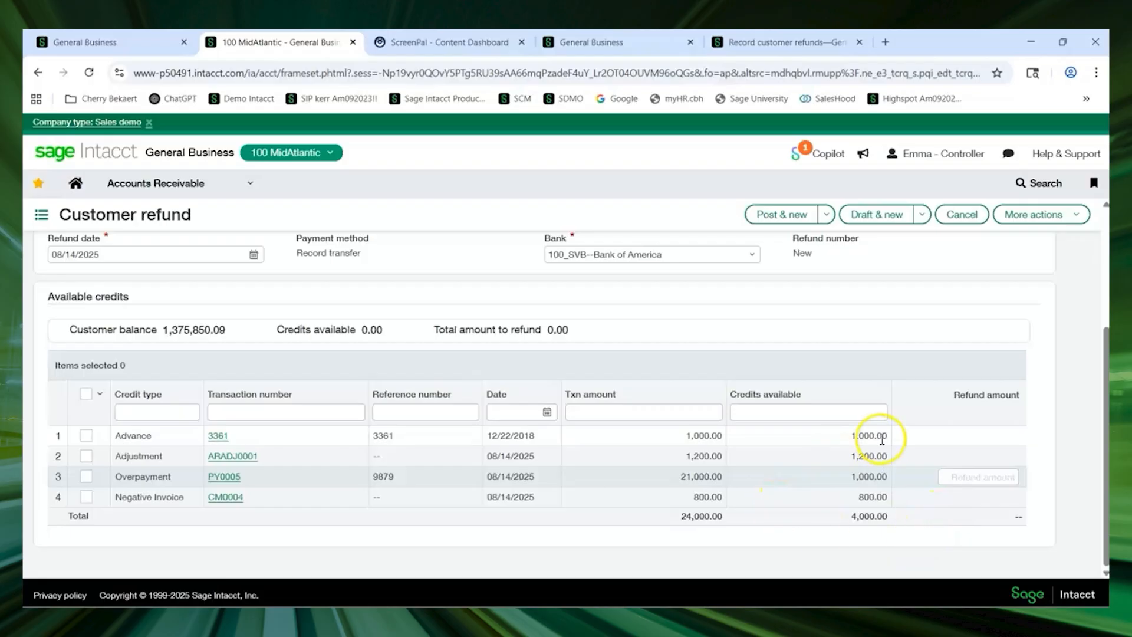
# Select only the Advance credit for a full refund, clearing trial selections of the Adjustment and Overpayment credits
pyautogui.click(86, 435)
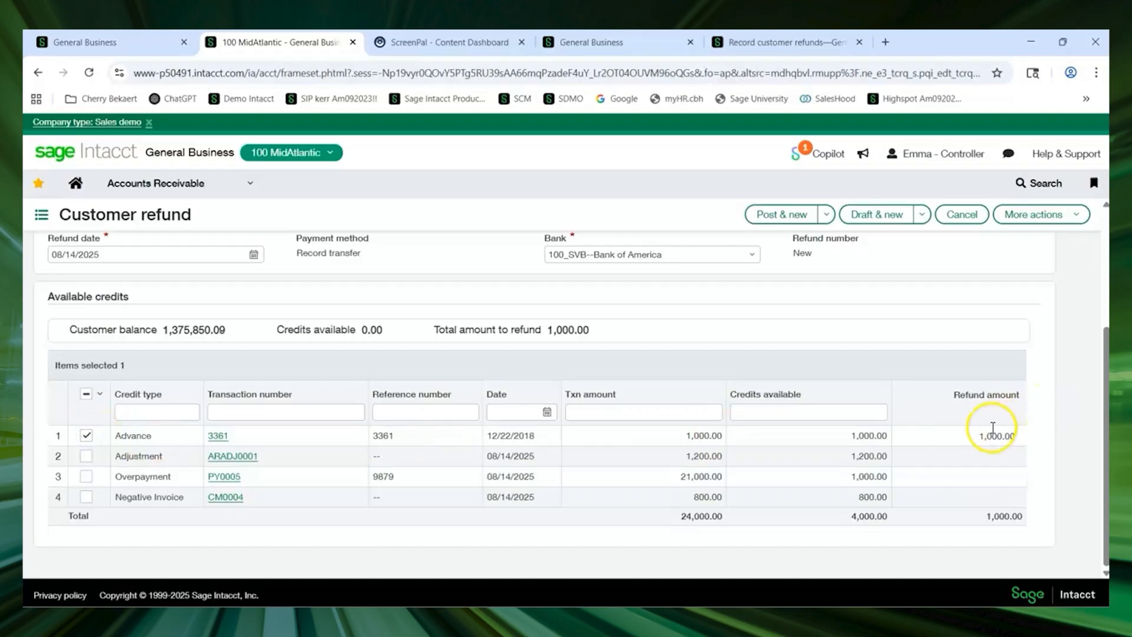
pyautogui.click(86, 455)
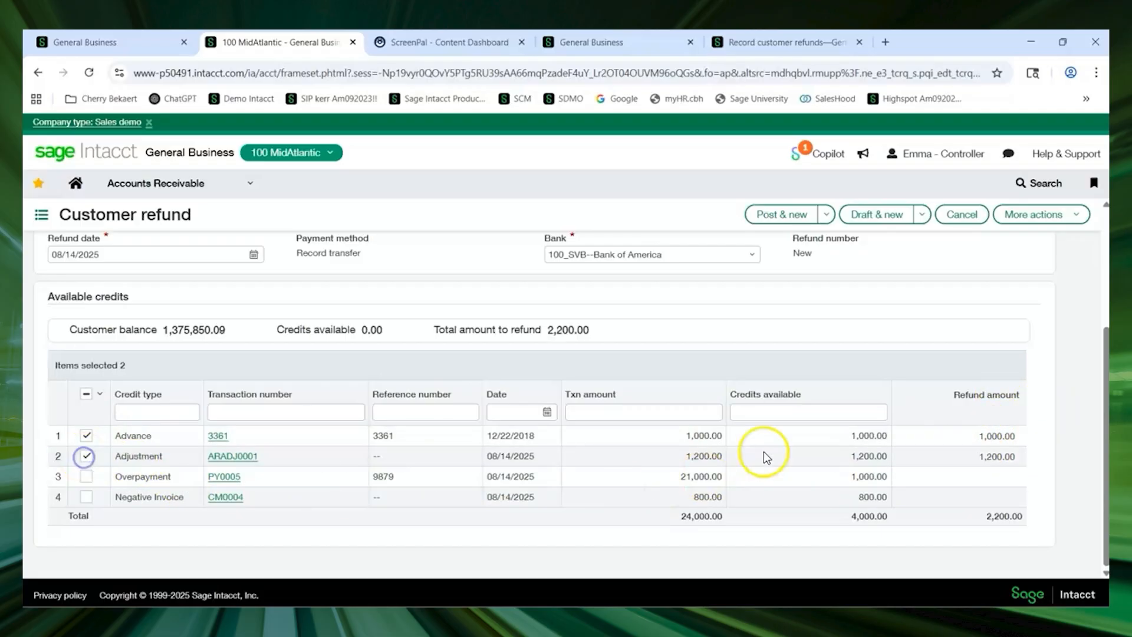
pyautogui.click(968, 436)
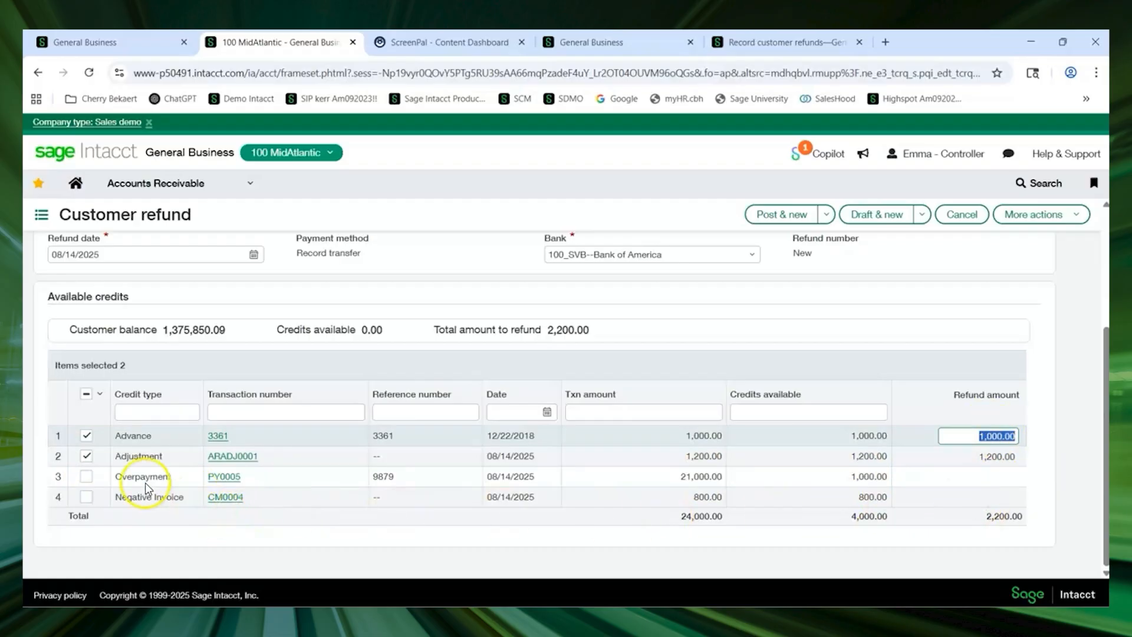
pyautogui.click(86, 475)
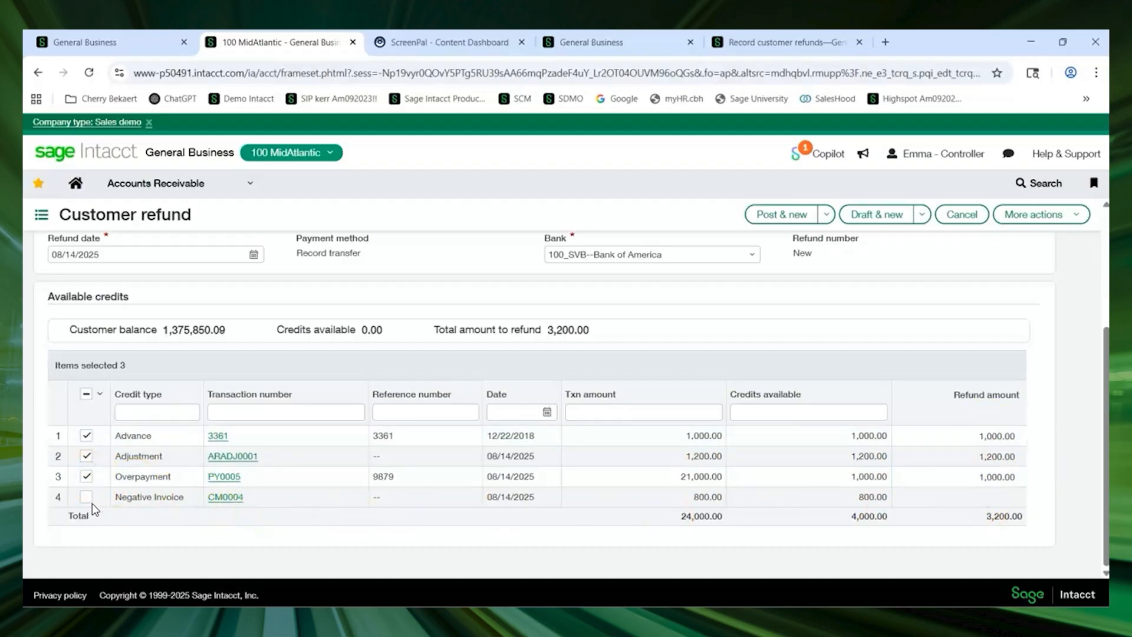
pyautogui.click(87, 476)
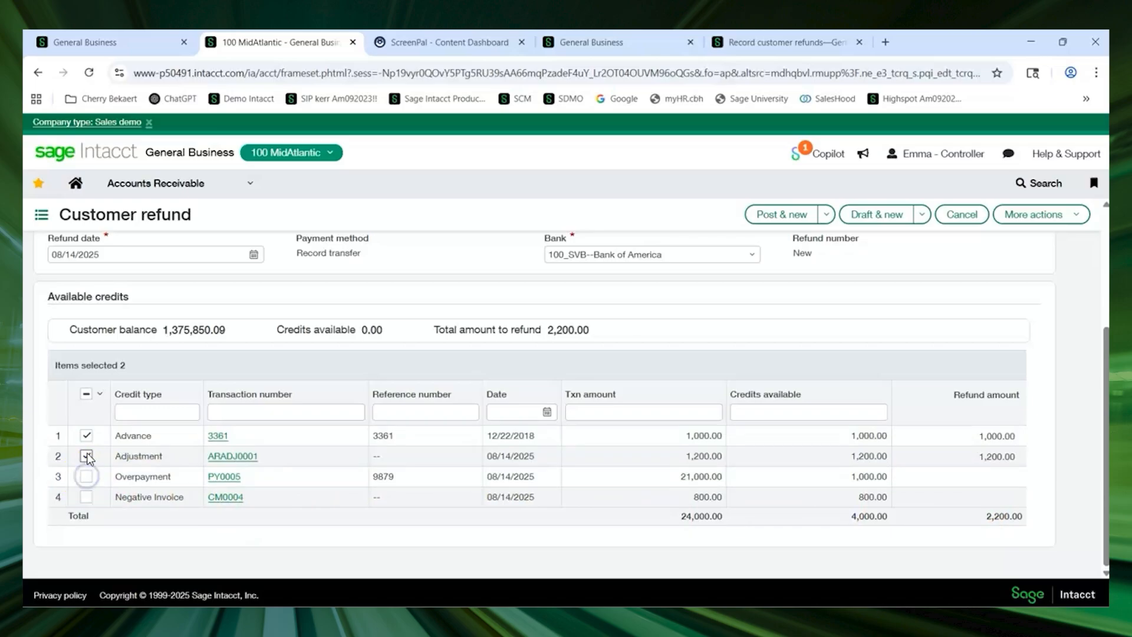
pyautogui.click(86, 455)
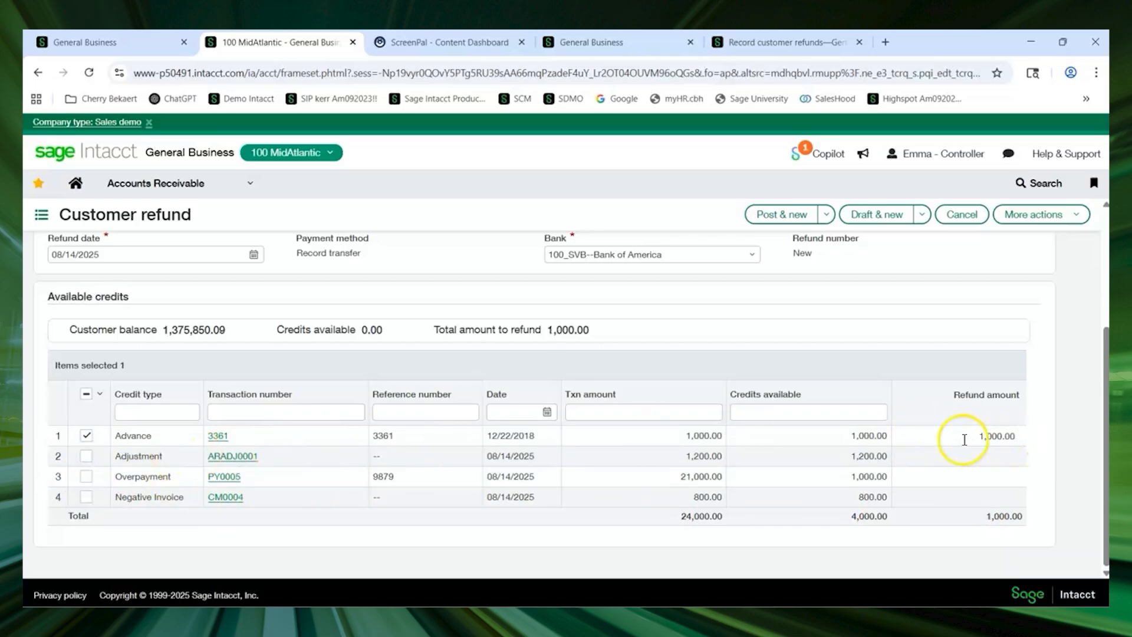
# Post the Roland Foods, LLC refund without starting another one
pyautogui.scroll(3, 893, 402)
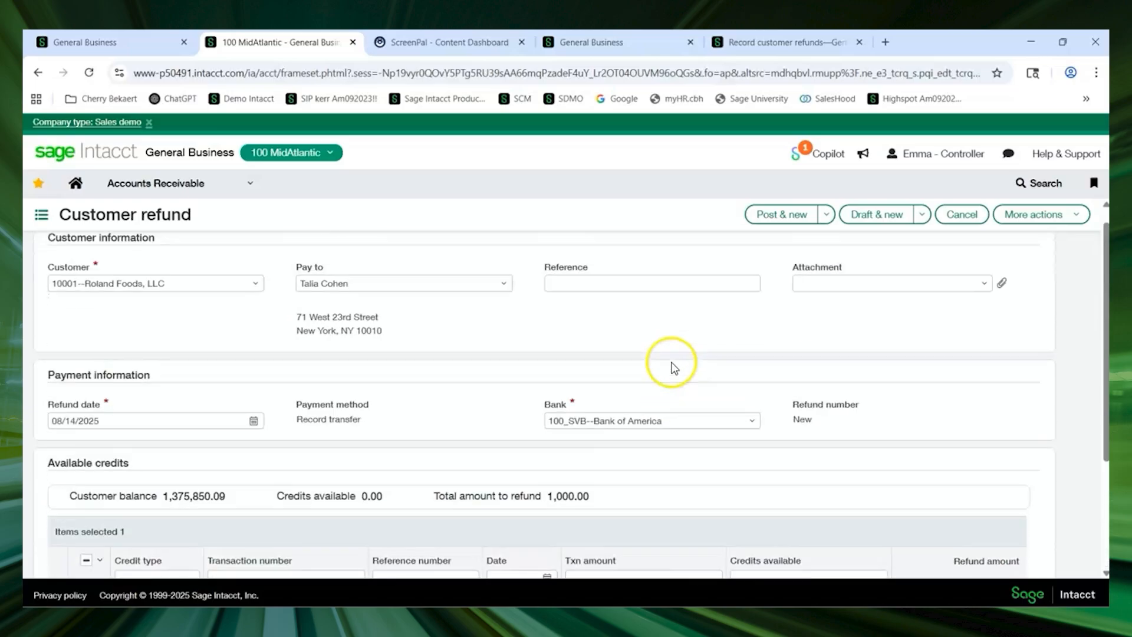
pyautogui.click(827, 215)
pyautogui.click(758, 239)
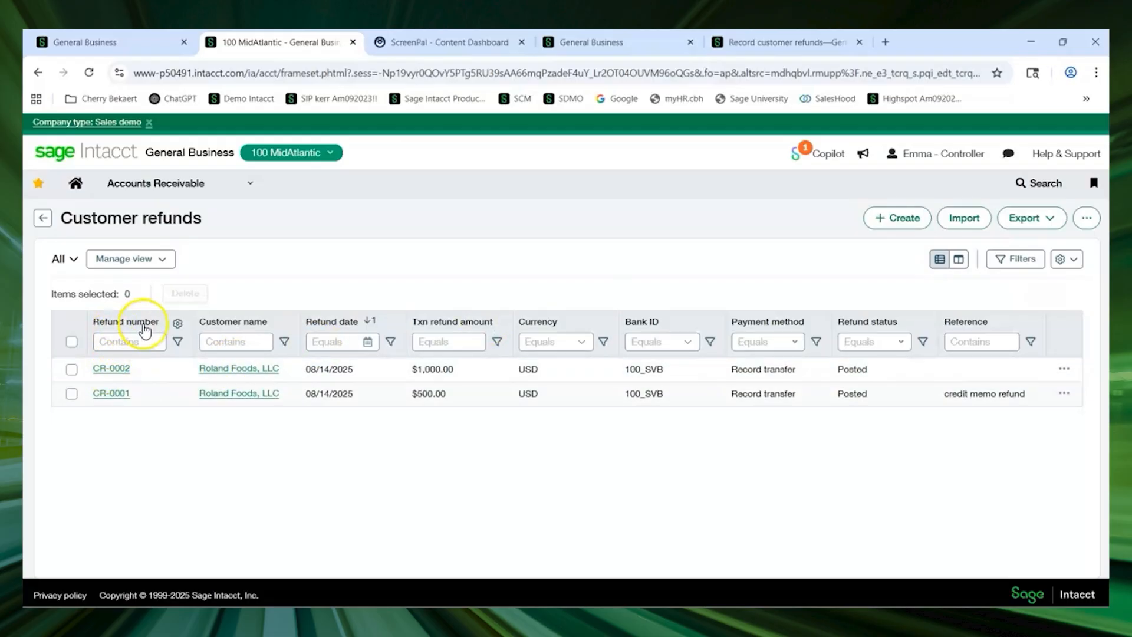
# Open the newly posted 1,000.00 refund and examine its General Ledger posting details, including journal, accounts, debit and credit
pyautogui.click(117, 369)
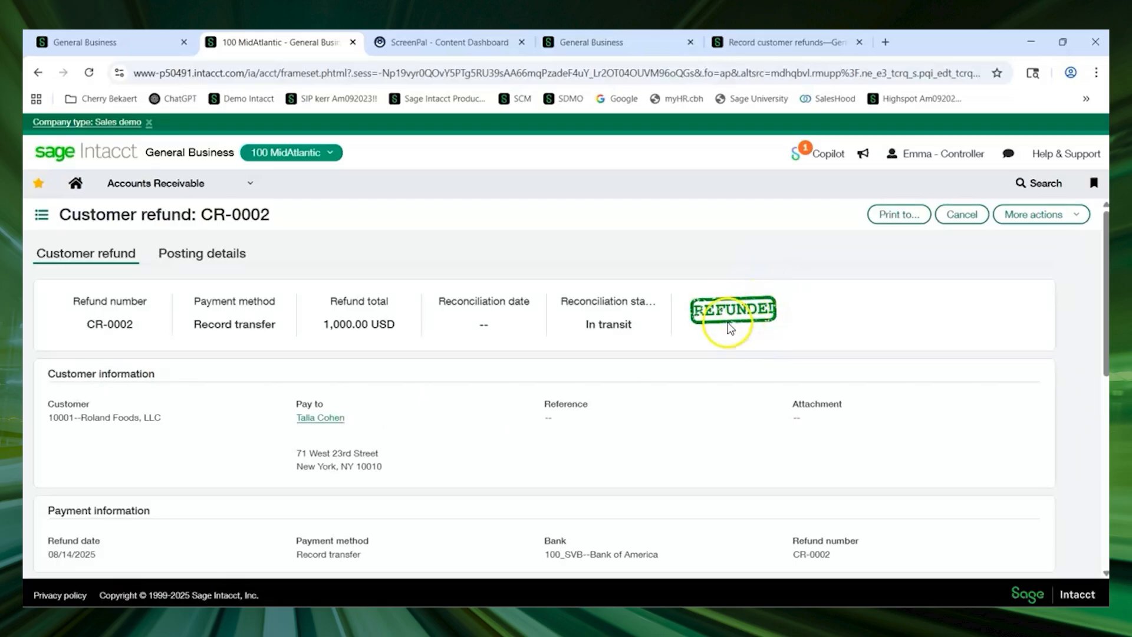
pyautogui.click(185, 257)
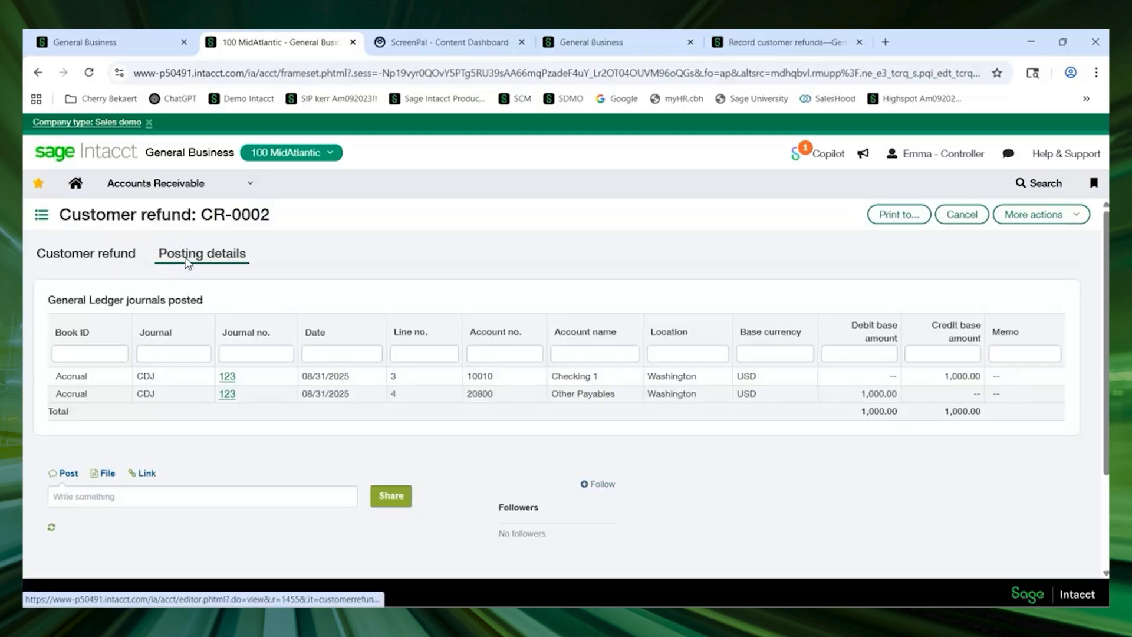
pyautogui.doubleClick(141, 376)
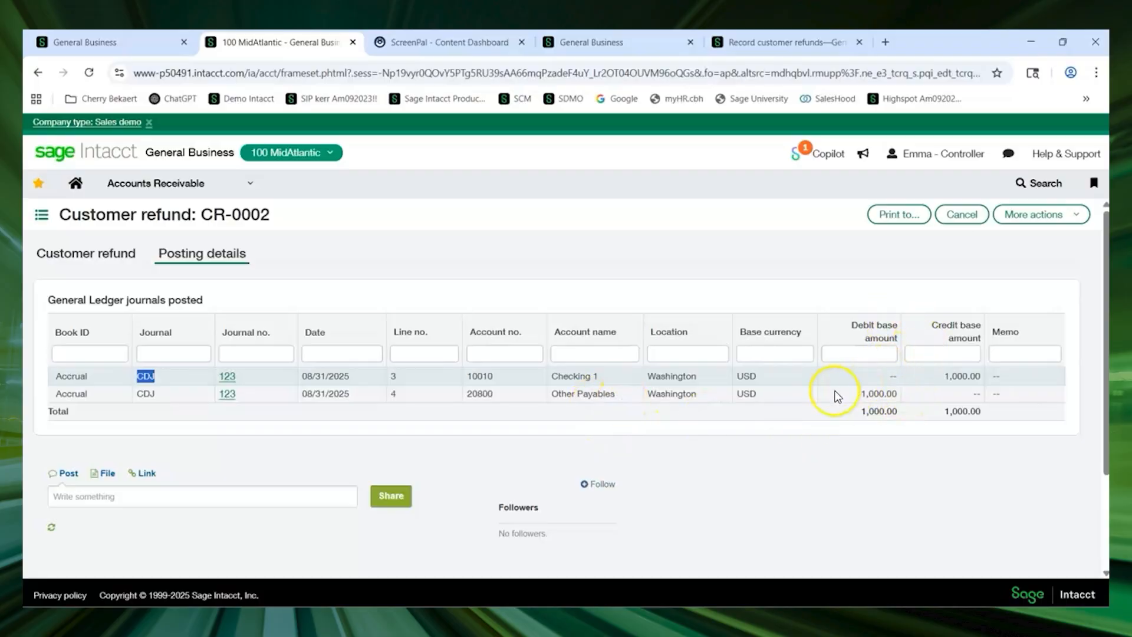
pyautogui.click(511, 395)
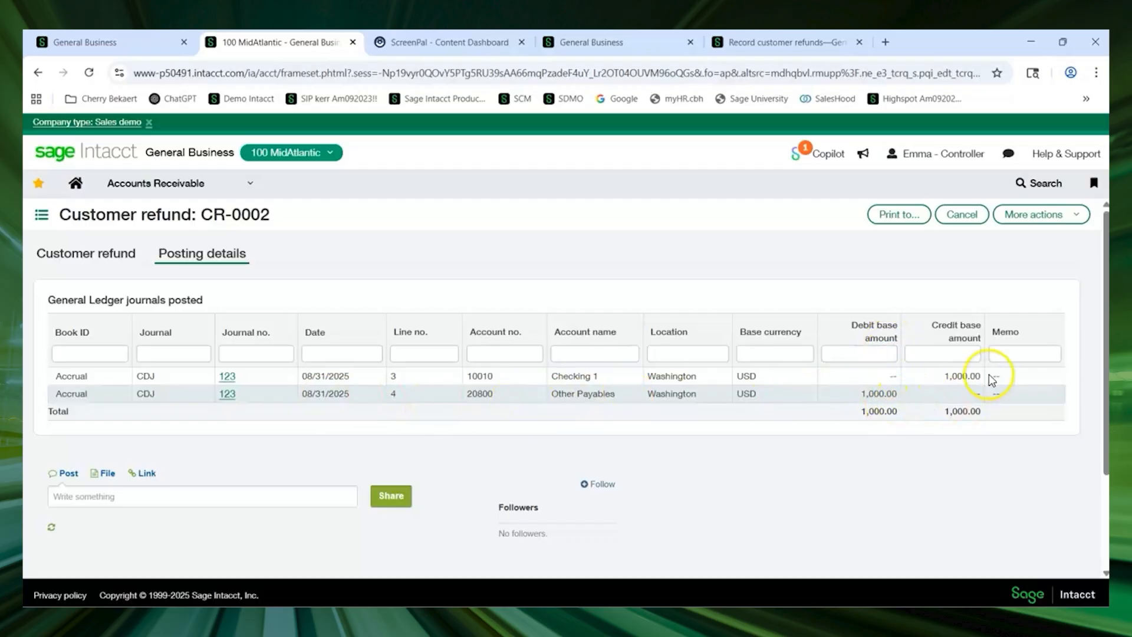
# Return to the refund's main details and review its payment information and the refunded credit
pyautogui.click(91, 254)
pyautogui.scroll(-4, 538, 442)
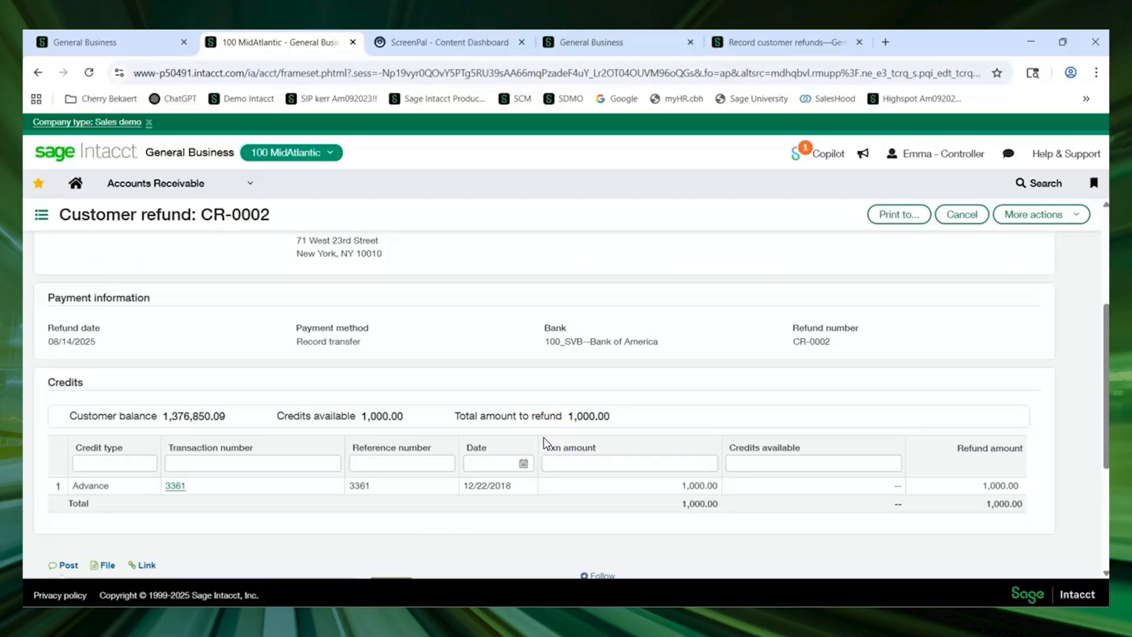
pyautogui.scroll(4, 543, 443)
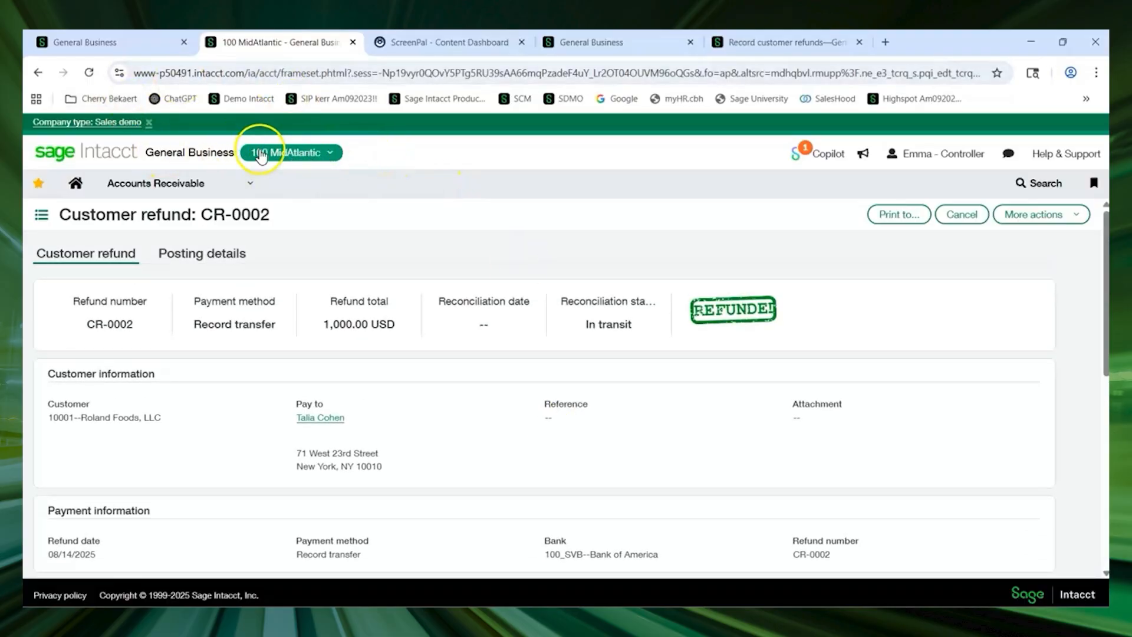
# Open the Accounts Receivable configuration at the top level and examine the option that enables recording of customer refunds
pyautogui.click(135, 47)
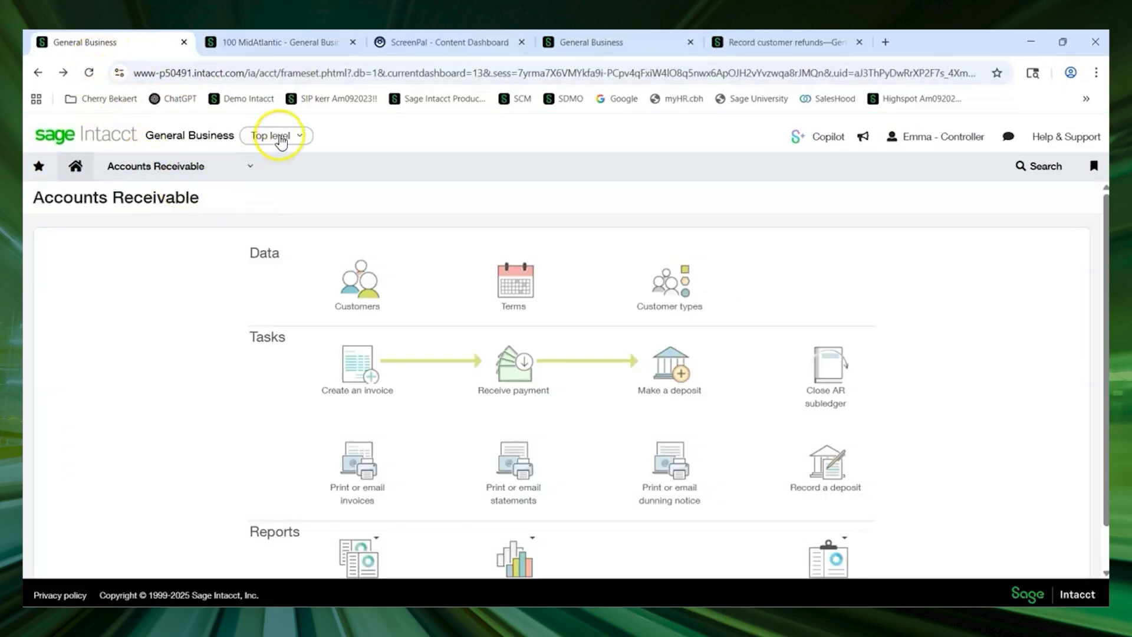
pyautogui.click(195, 165)
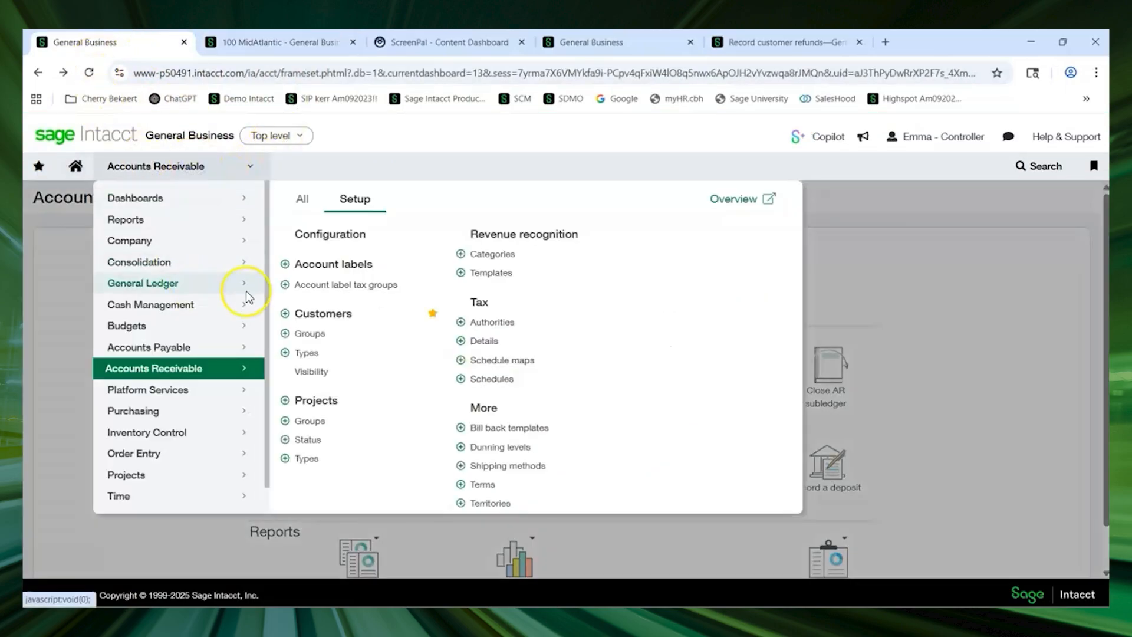
pyautogui.click(320, 243)
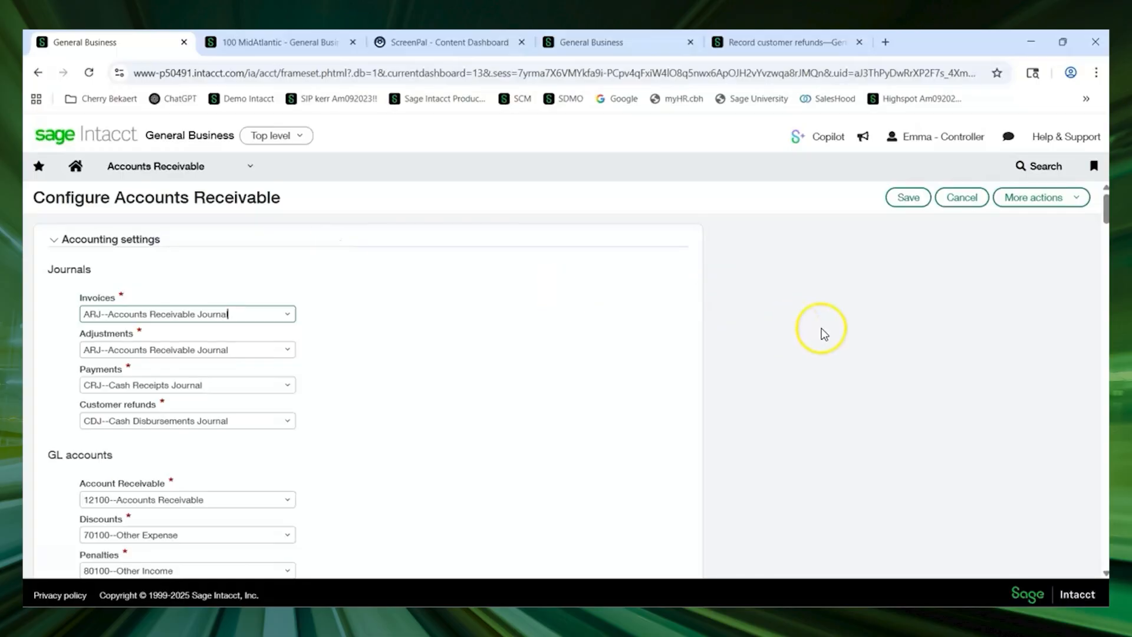
pyautogui.moveTo(1106, 210); pyautogui.dragTo(1106, 324)
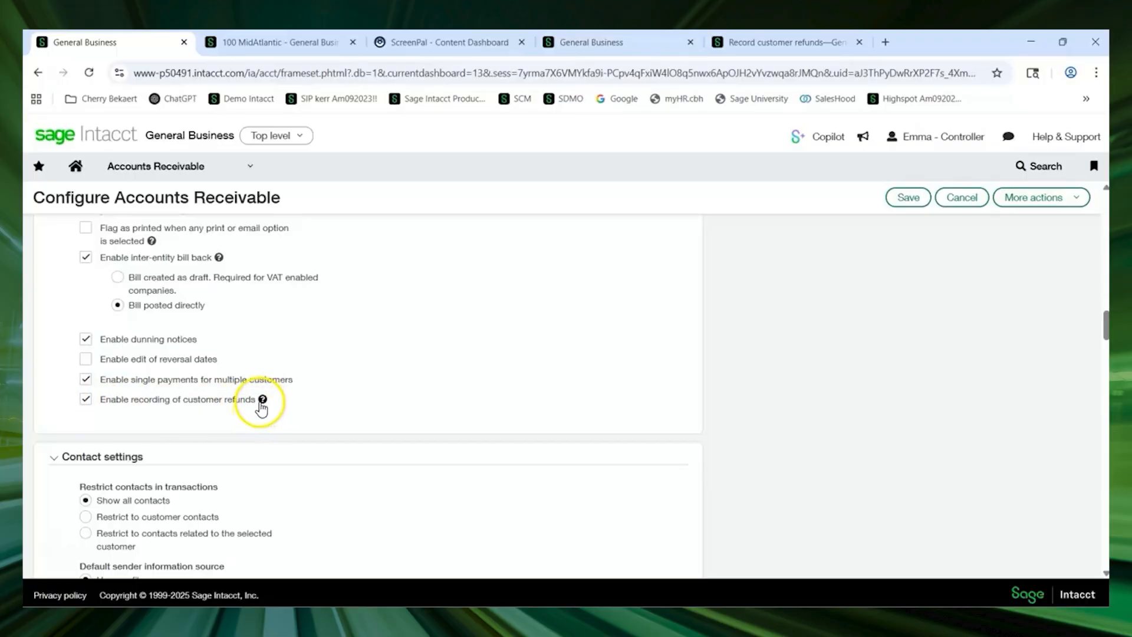
# Examine the summary frequency for customer refunds, and compare the journals assigned to customer refunds and payments
pyautogui.moveTo(1105, 333); pyautogui.dragTo(1105, 258)
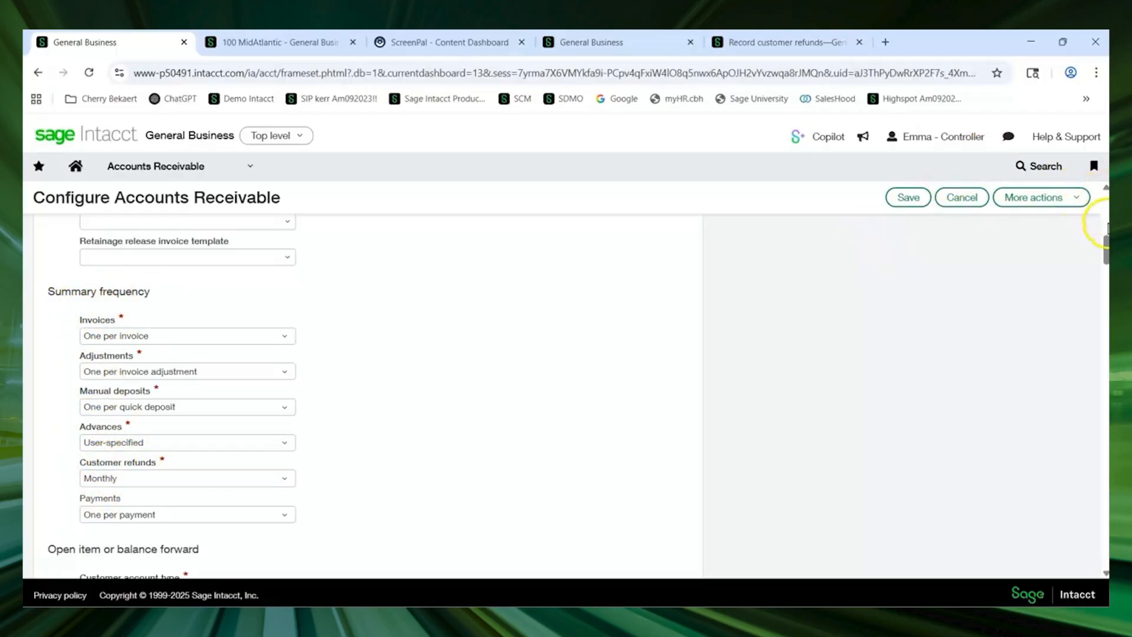
pyautogui.moveTo(1106, 248); pyautogui.dragTo(1105, 206)
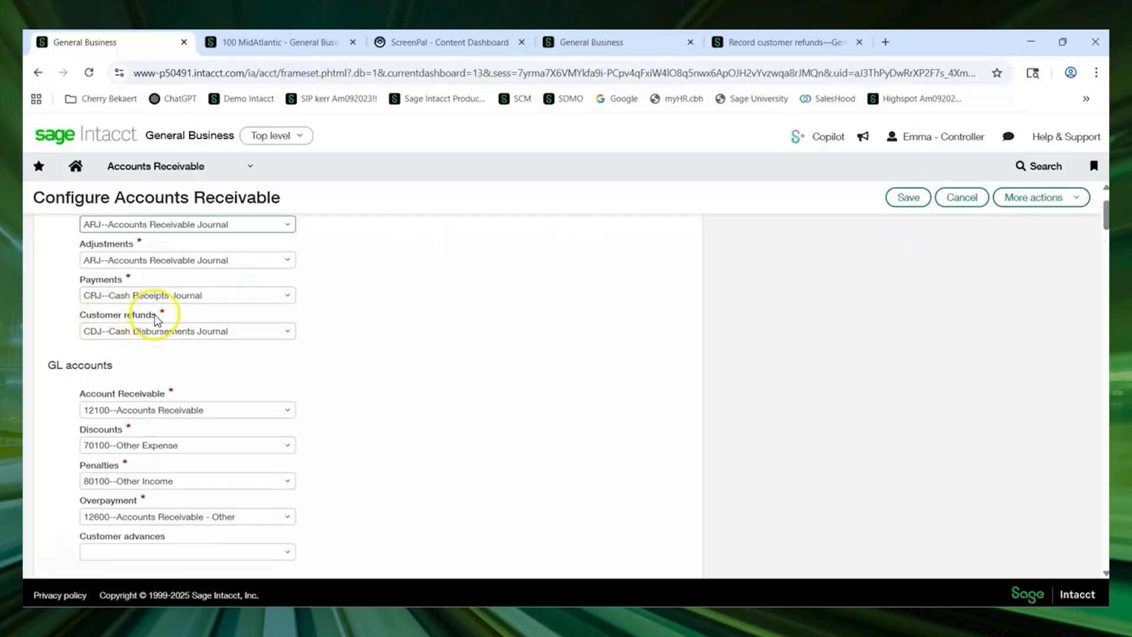
pyautogui.click(127, 329)
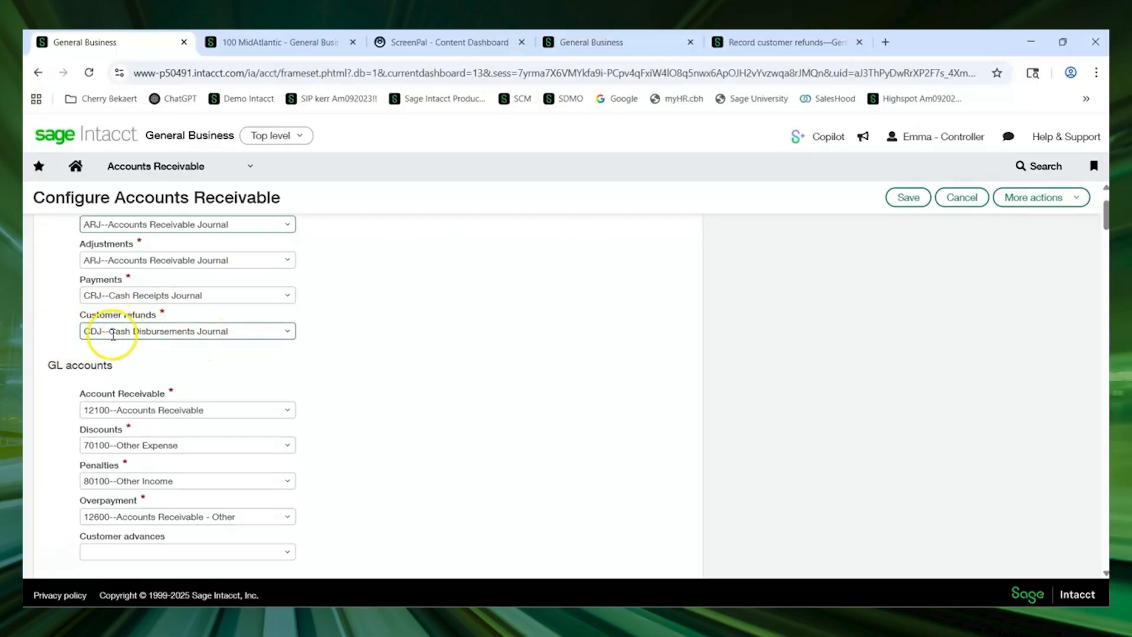
pyautogui.moveTo(83, 331); pyautogui.dragTo(89, 331)
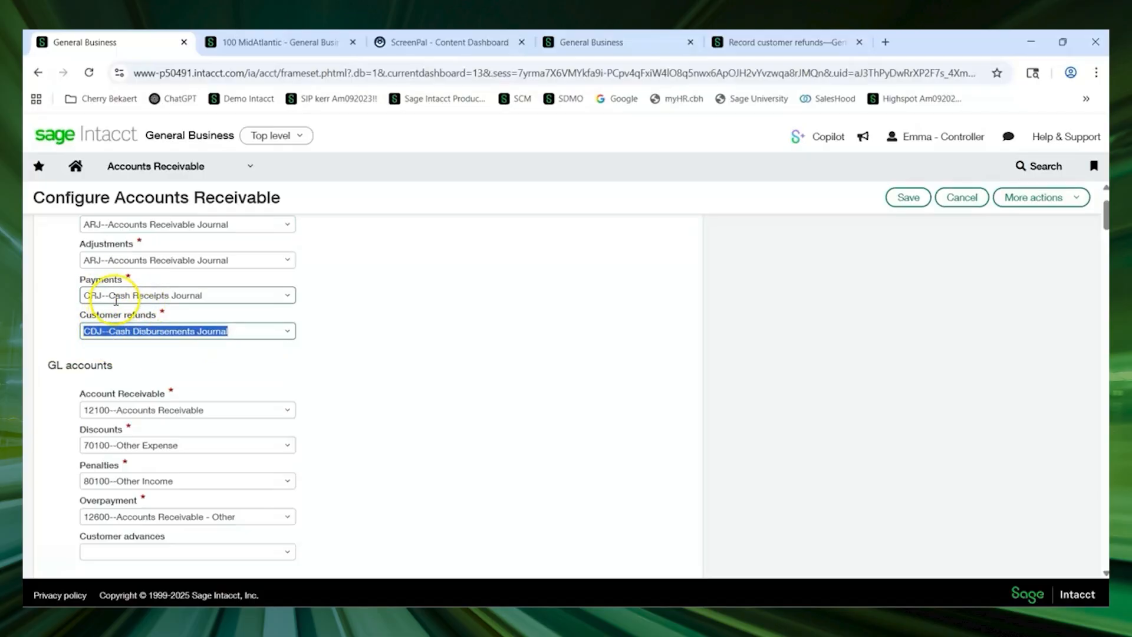
pyautogui.click(161, 297)
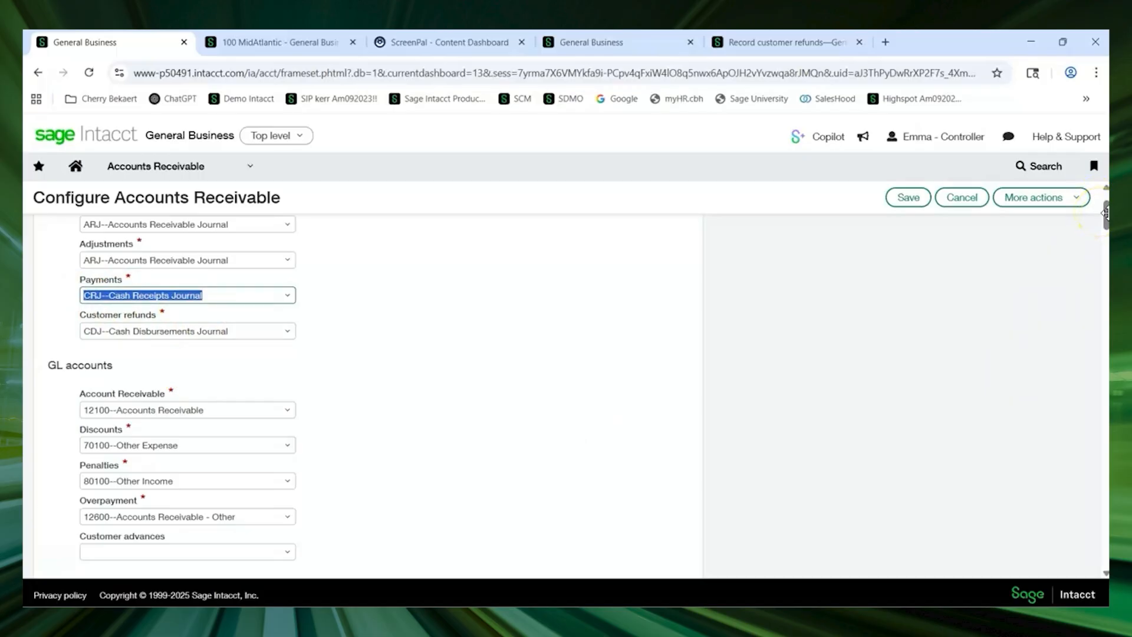
pyautogui.moveTo(1104, 217); pyautogui.dragTo(1107, 207)
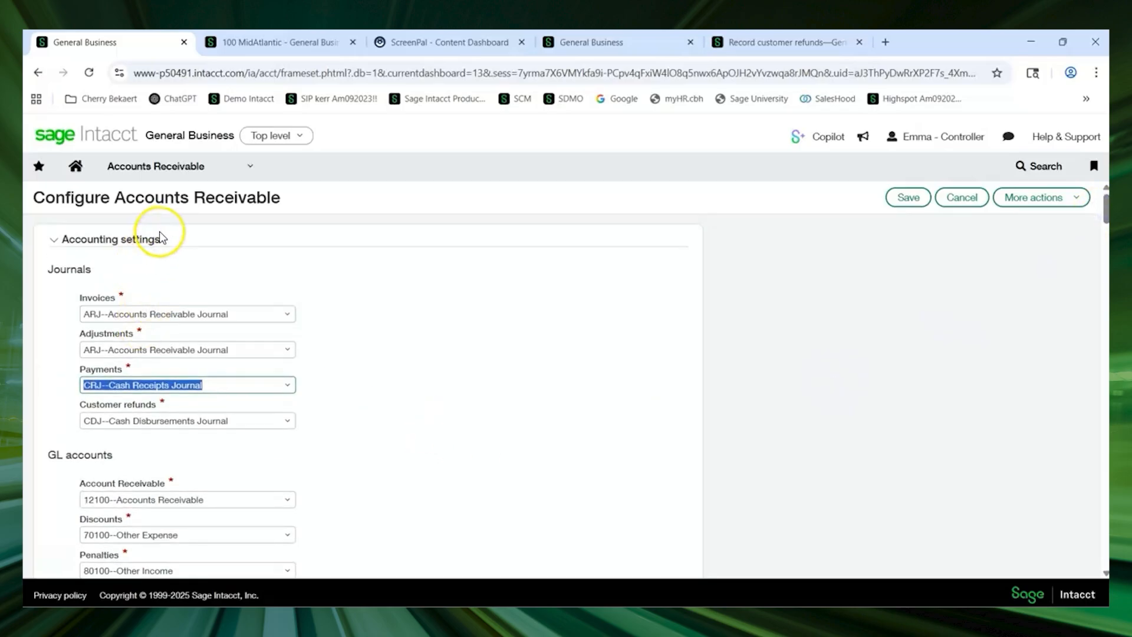
# Return to the 100 MidAtlantic entity session and open the Accounts Receivable refunds list
pyautogui.click(283, 47)
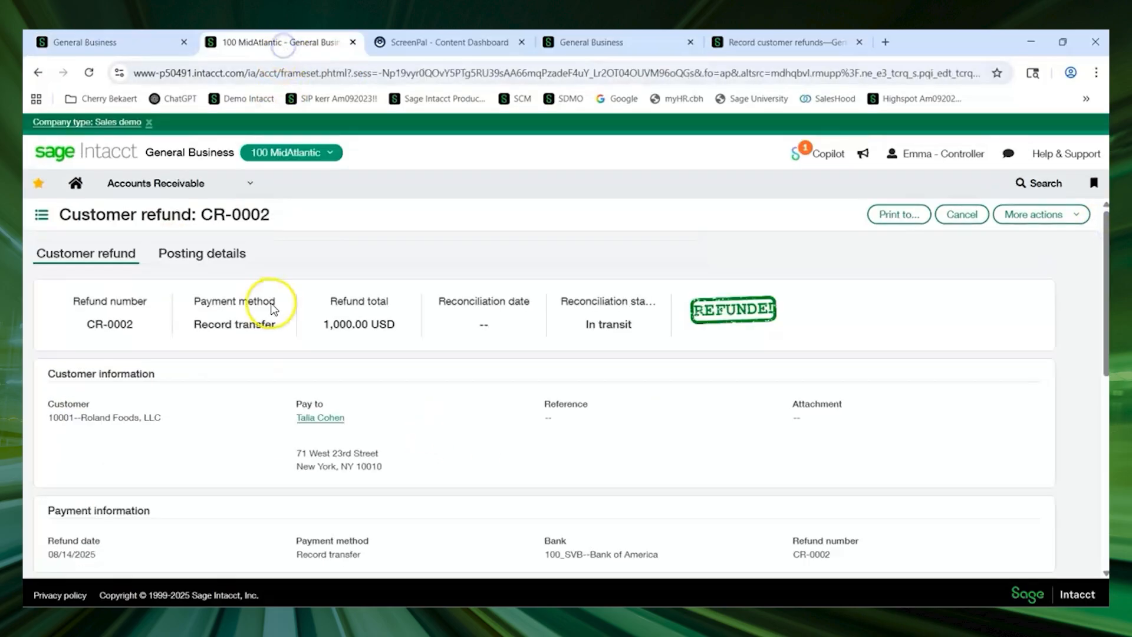
pyautogui.click(179, 187)
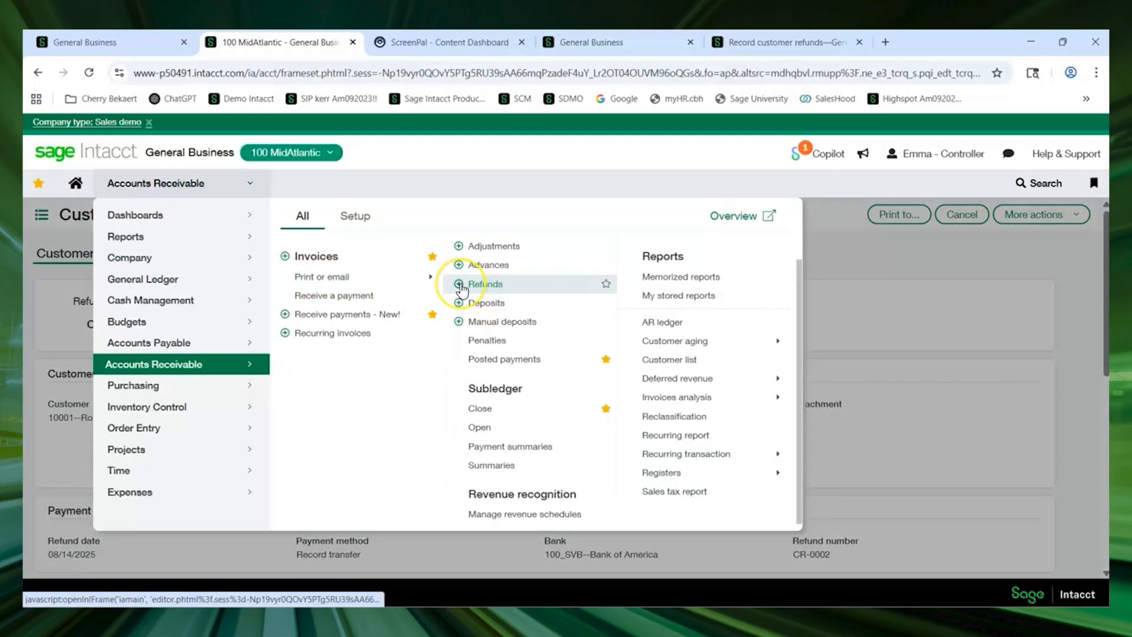
pyautogui.click(478, 285)
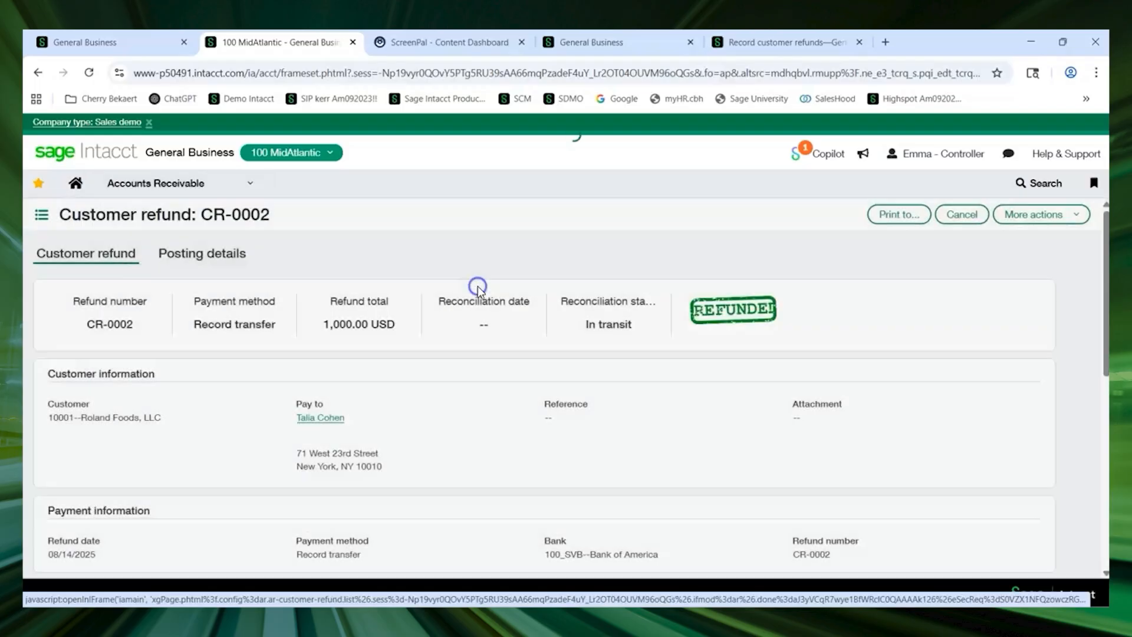